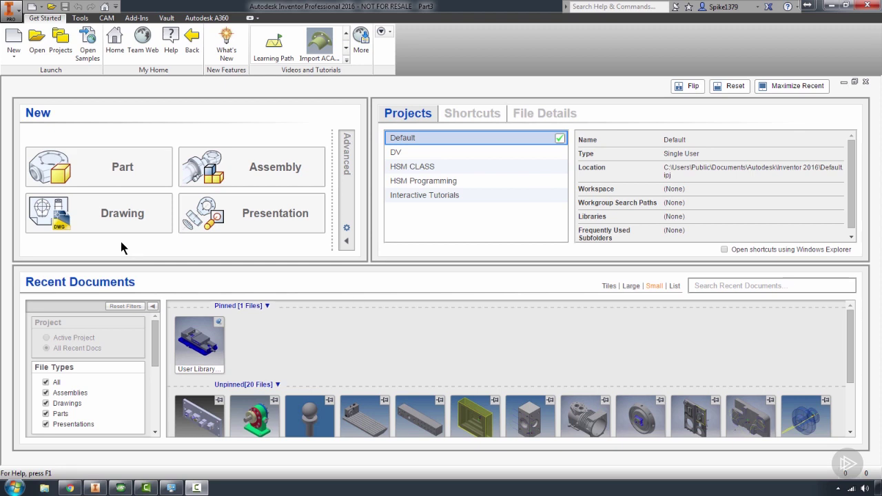
# Create a new part and start a sketch line at X -4 in, Y 2 in.
pyautogui.click(141, 185)
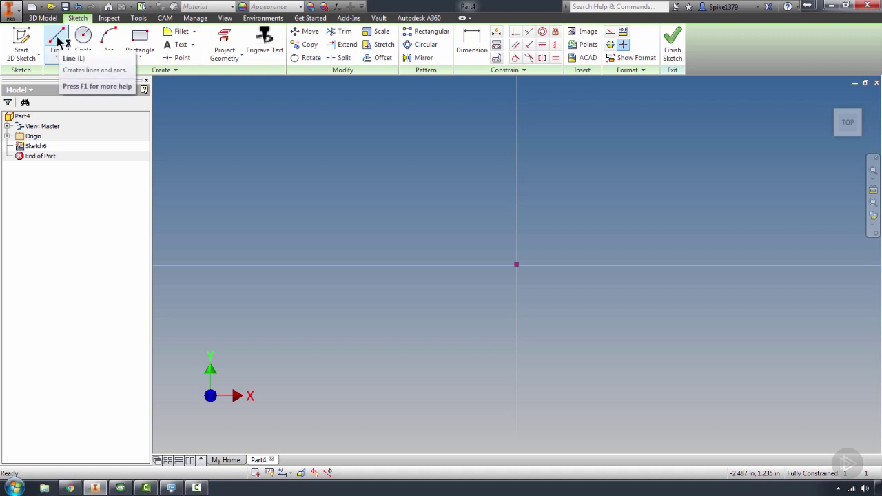
pyautogui.click(58, 45)
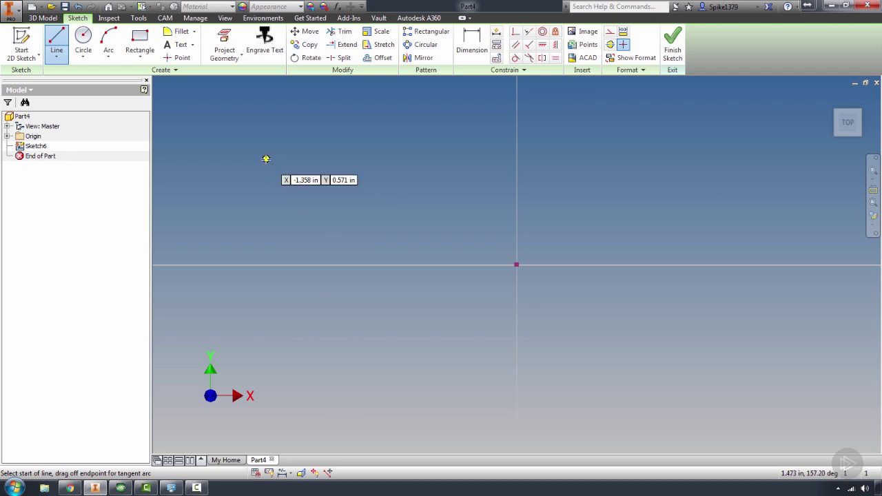
pyautogui.press('Tab')
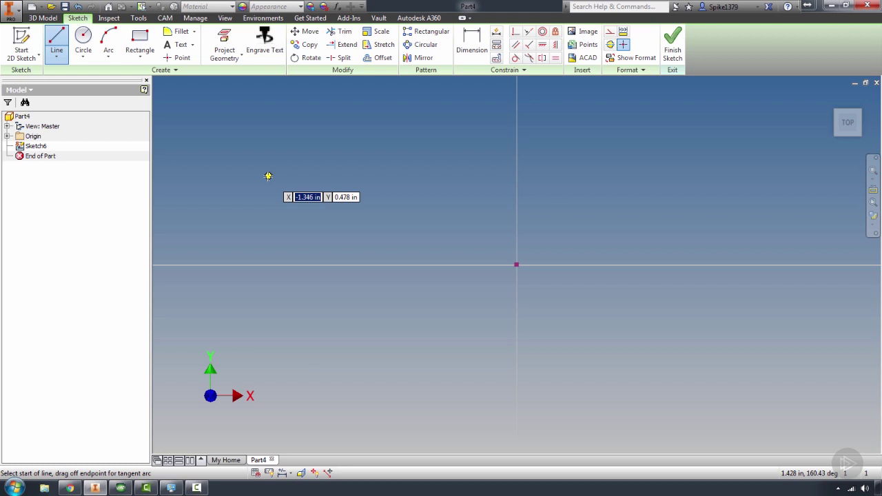
pyautogui.write('-4.')
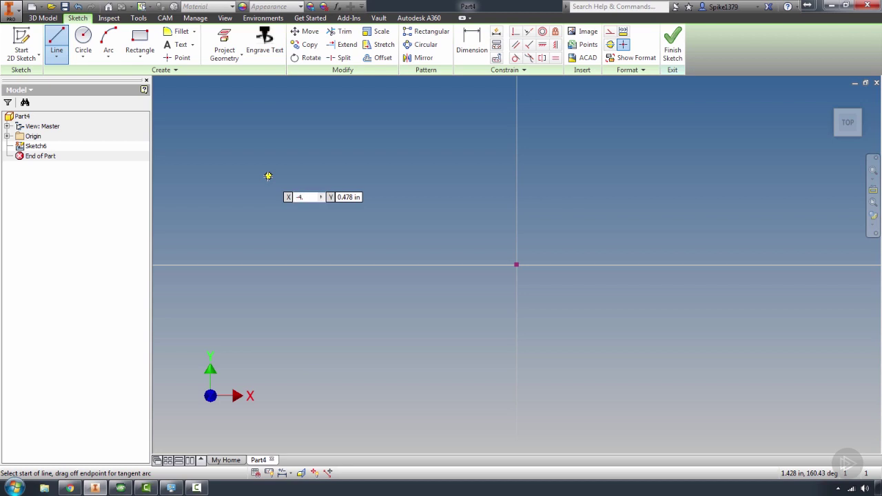
pyautogui.press('Tab')
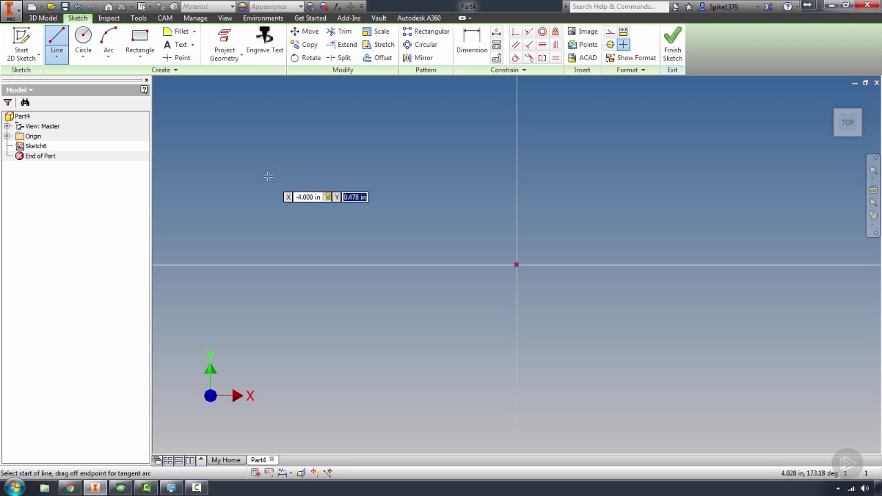
pyautogui.write('2.')
pyautogui.press('Return')
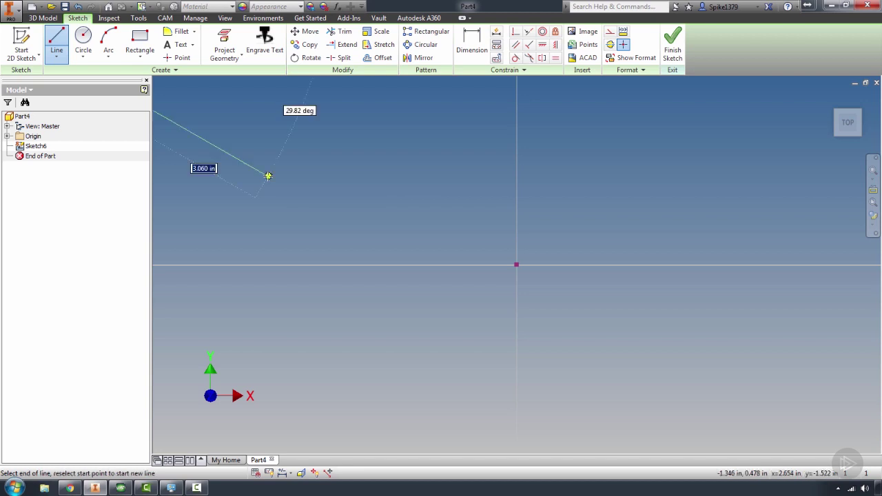
# Complete the line as a horizontal segment 6 in long and end the Line command.
pyautogui.scroll(-6, 335, 203)
pyautogui.scroll(2, 288, 153)
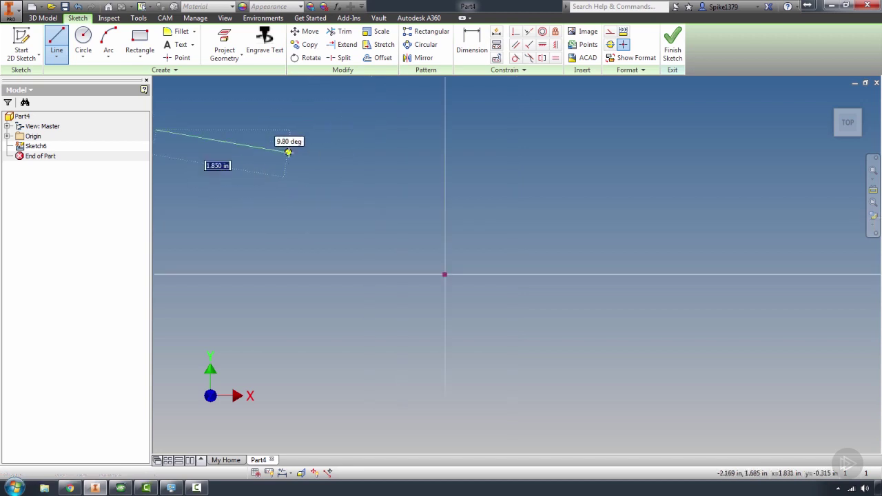
pyautogui.moveTo(288, 153); pyautogui.dragTo(383, 182, button='middle')
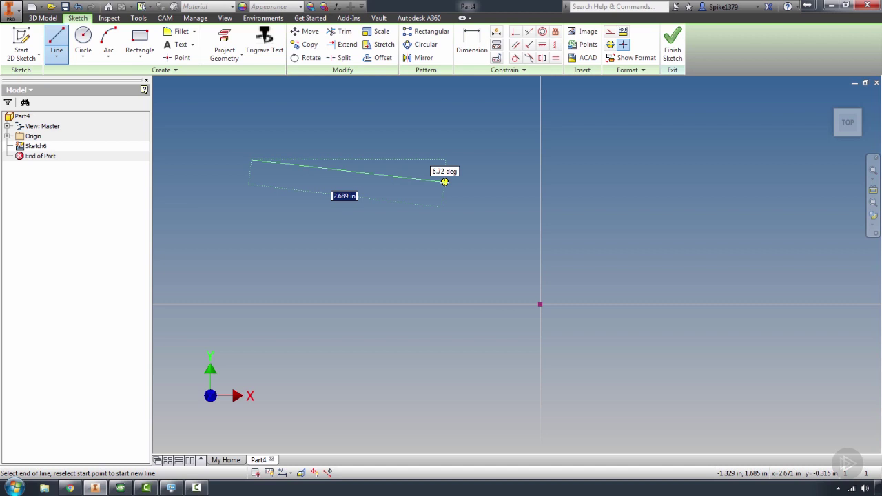
pyautogui.write('6.')
pyautogui.press('Tab')
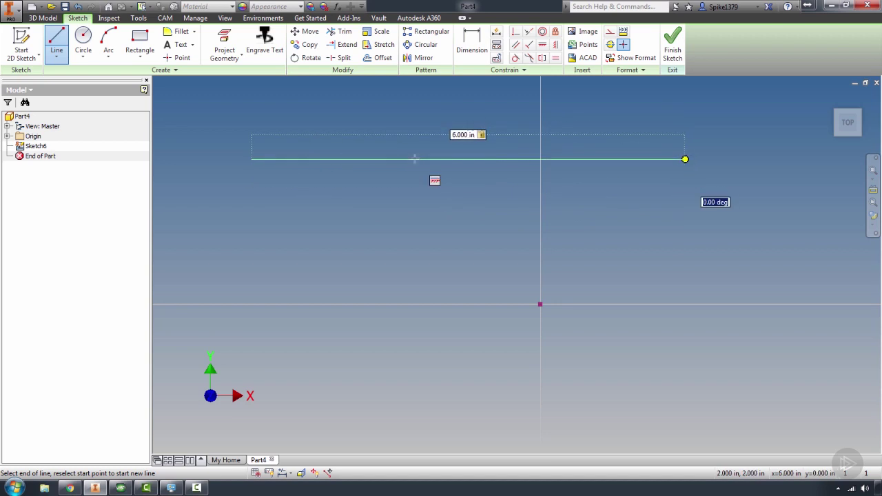
pyautogui.click(686, 159)
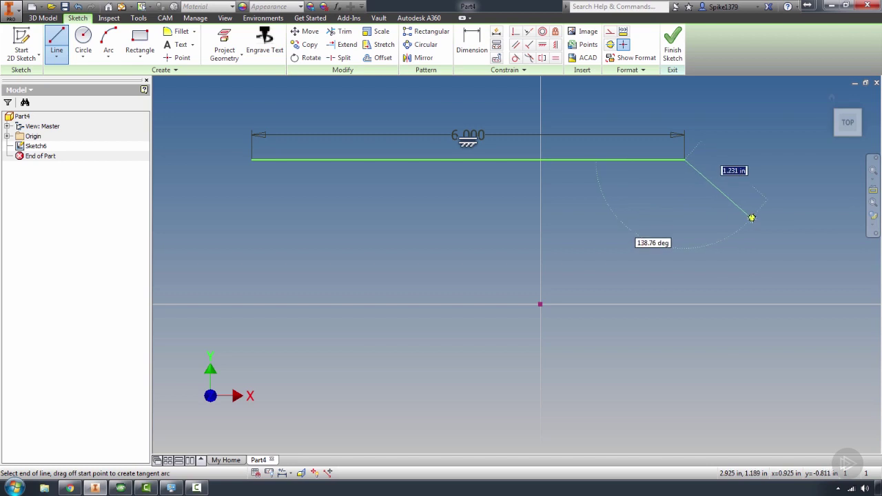
pyautogui.press('Escape')
pyautogui.press('Escape')
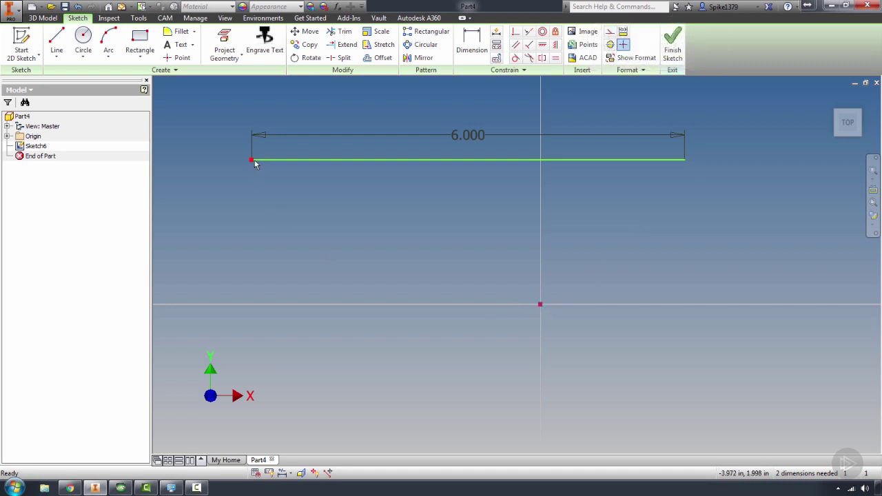
# Move the horizontal line freely and attach its left endpoint to the sketch origin.
pyautogui.moveTo(429, 160); pyautogui.dragTo(535, 172)
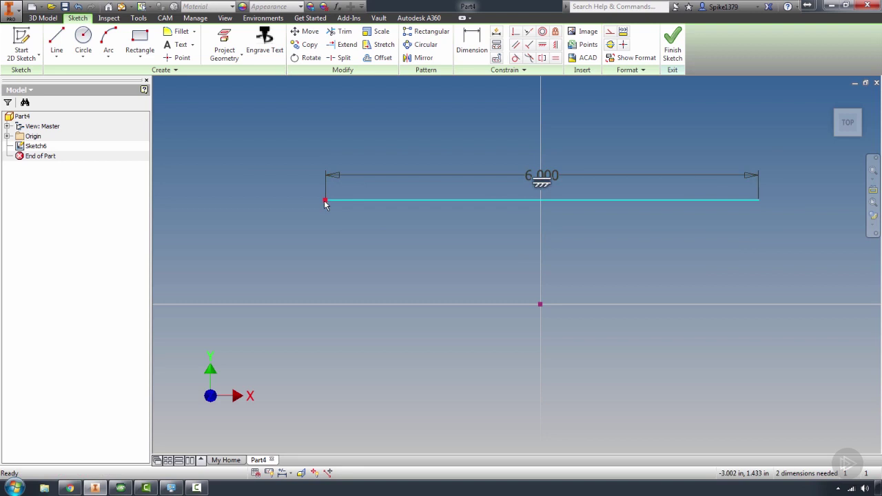
pyautogui.keyDown('ctrl'); pyautogui.moveTo(326, 200); pyautogui.dragTo(541, 303); pyautogui.keyUp('ctrl')
pyautogui.scroll(6, 543, 327)
pyautogui.scroll(-3, 640, 348)
pyautogui.scroll(-3, 512, 328)
pyautogui.moveTo(541, 345); pyautogui.dragTo(387, 294, button='middle')
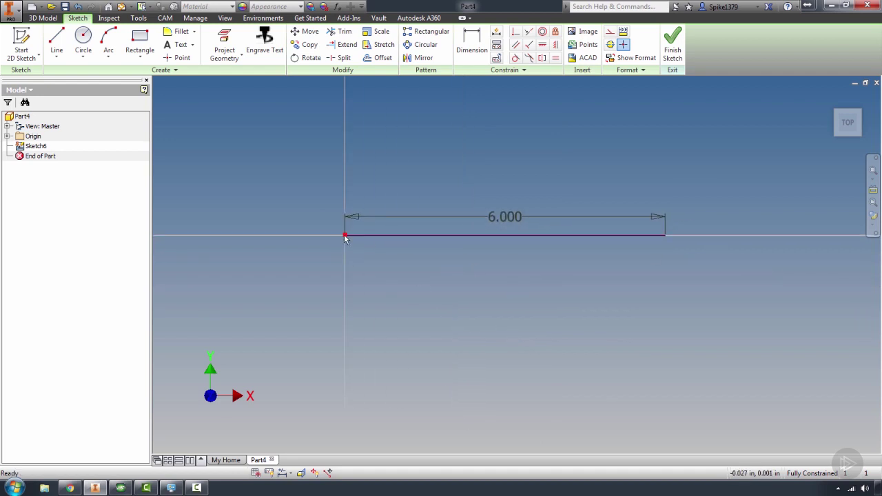
# Sketch a parallel 6 in line about 2.66 in below the first and join their right ends with a tangent arc.
pyautogui.moveTo(345, 238)
pyautogui.press('l')
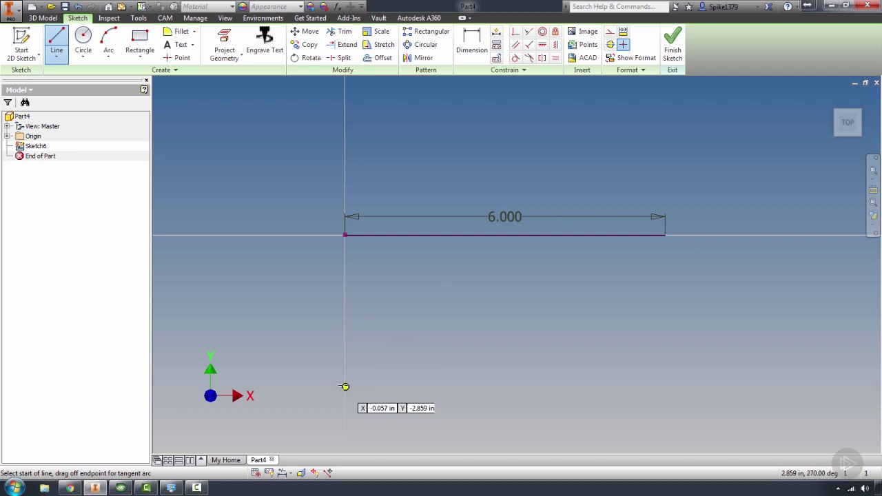
pyautogui.click(345, 376)
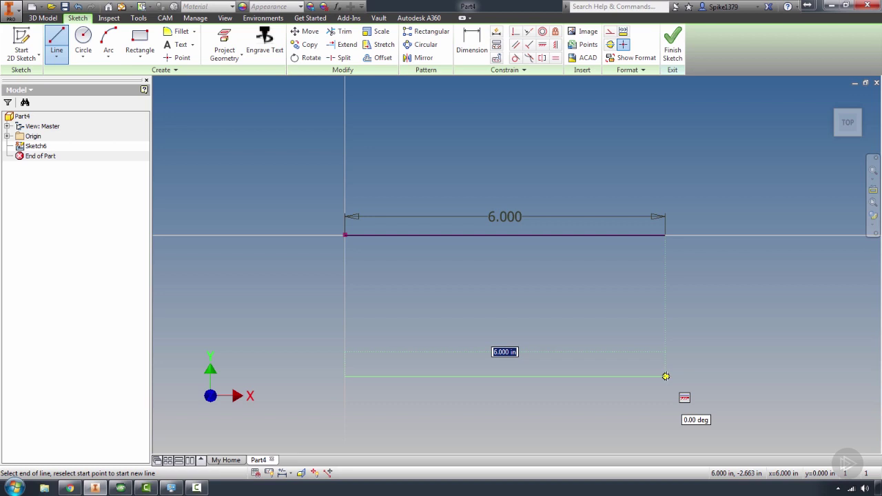
pyautogui.click(666, 376)
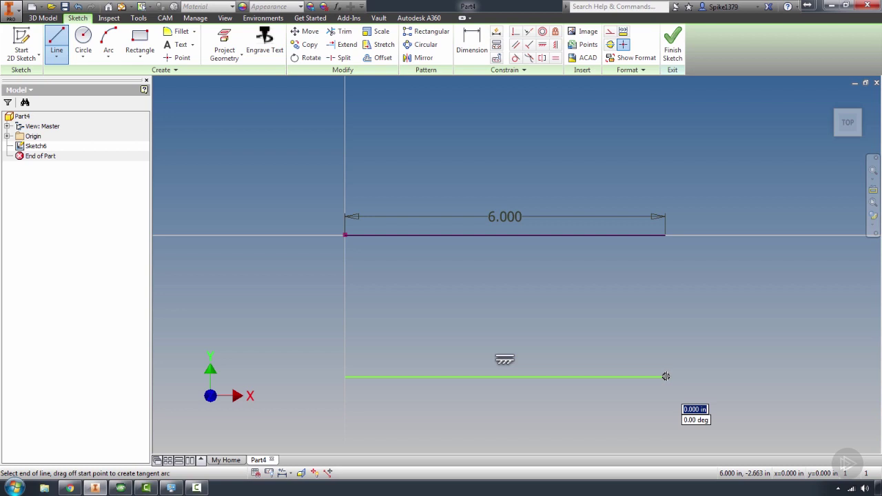
pyautogui.moveTo(666, 376); pyautogui.dragTo(666, 235)
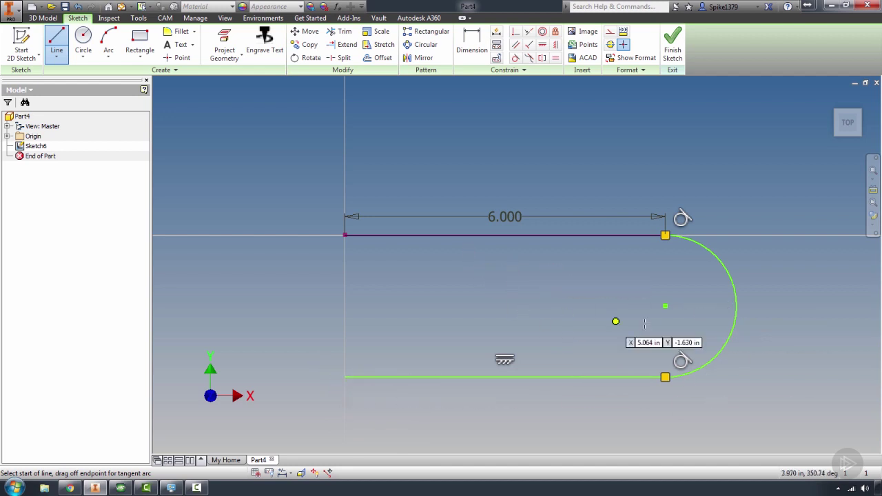
# Add a radius dimension to the tangent arc, accepting its current value.
pyautogui.rightClick(756, 257)
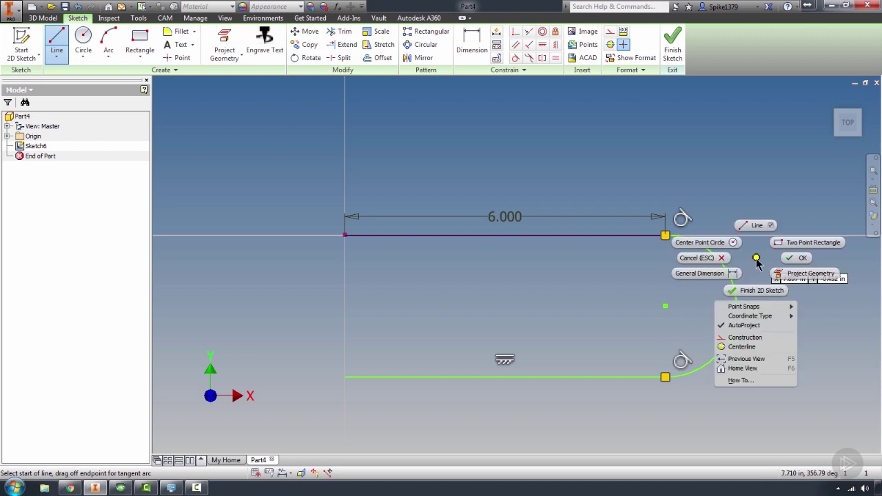
pyautogui.press('Escape')
pyautogui.rightClick(794, 268)
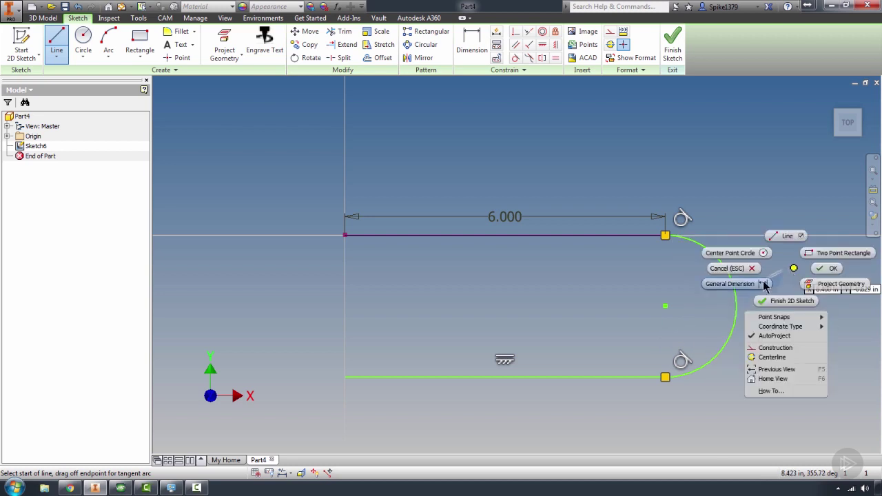
pyautogui.click(764, 285)
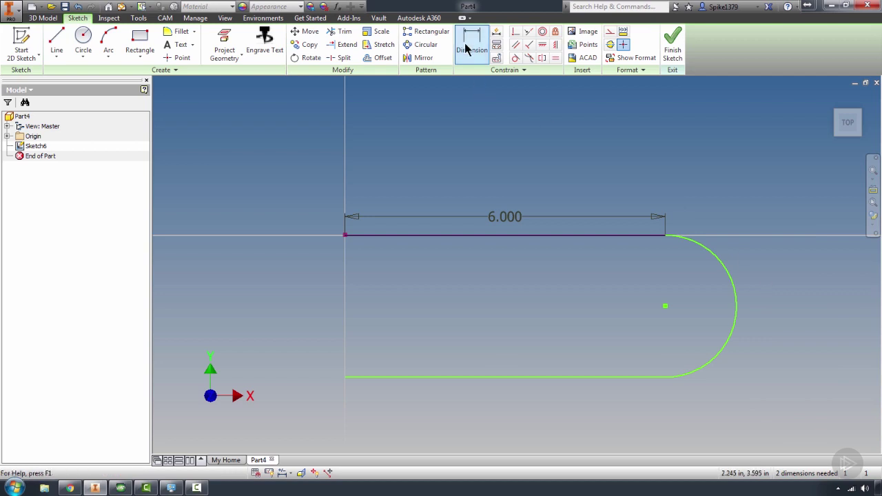
pyautogui.rightClick(811, 314)
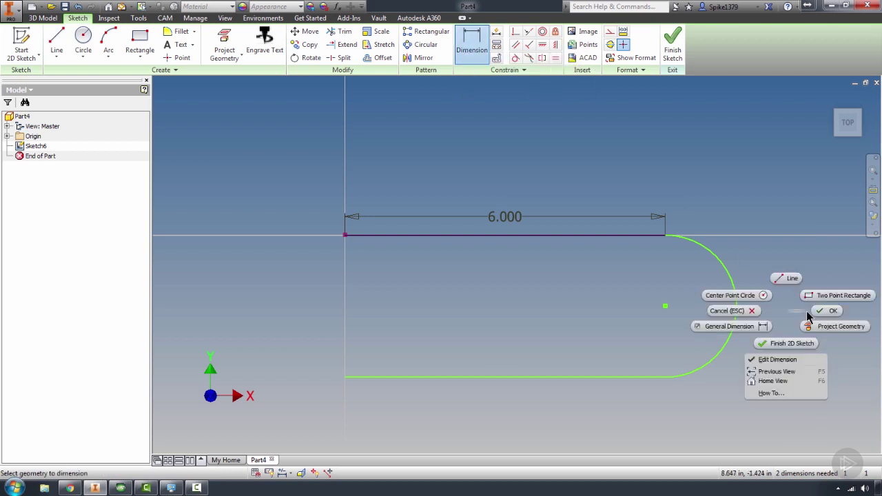
pyautogui.click(765, 327)
pyautogui.click(738, 306)
pyautogui.click(752, 218)
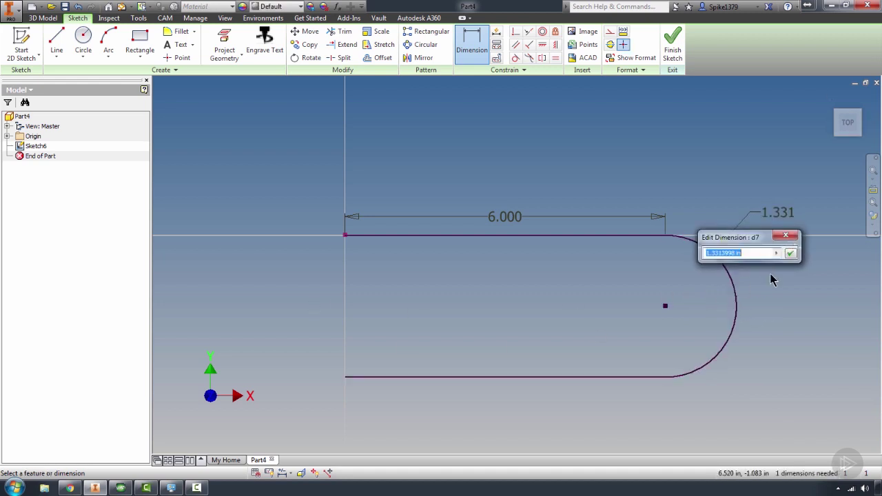
pyautogui.click(791, 255)
pyautogui.scroll(-5, 679, 274)
pyautogui.scroll(5, 678, 274)
pyautogui.moveTo(678, 274)
pyautogui.mouseDown(button='middle')
pyautogui.moveTo(616, 269)
pyautogui.moveTo(698, 260)
pyautogui.mouseUp(button='middle')
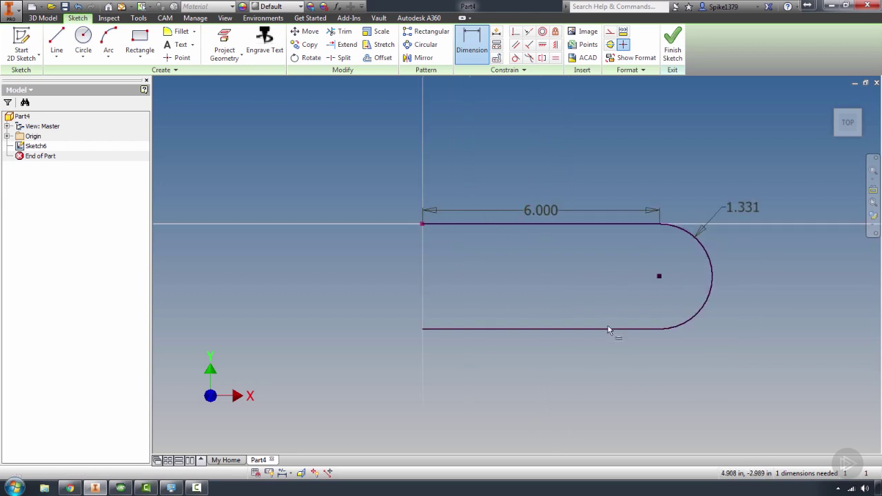
pyautogui.click(713, 304)
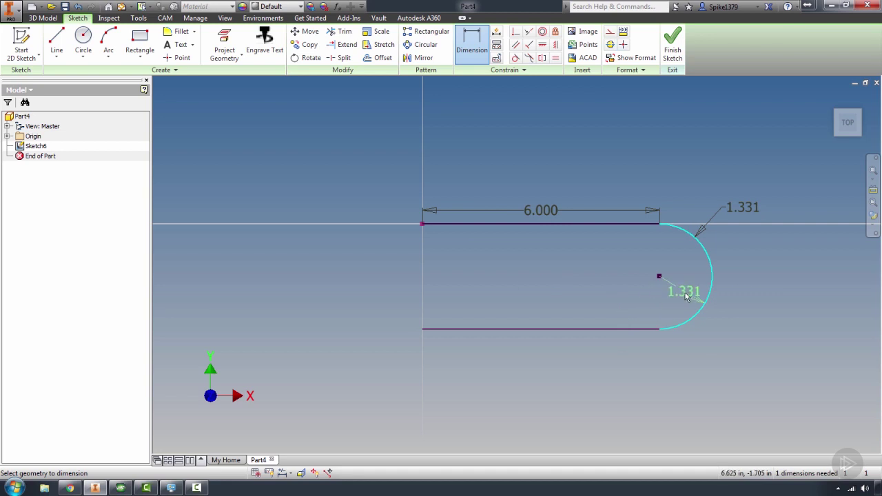
pyautogui.press('Escape')
pyautogui.press('Escape')
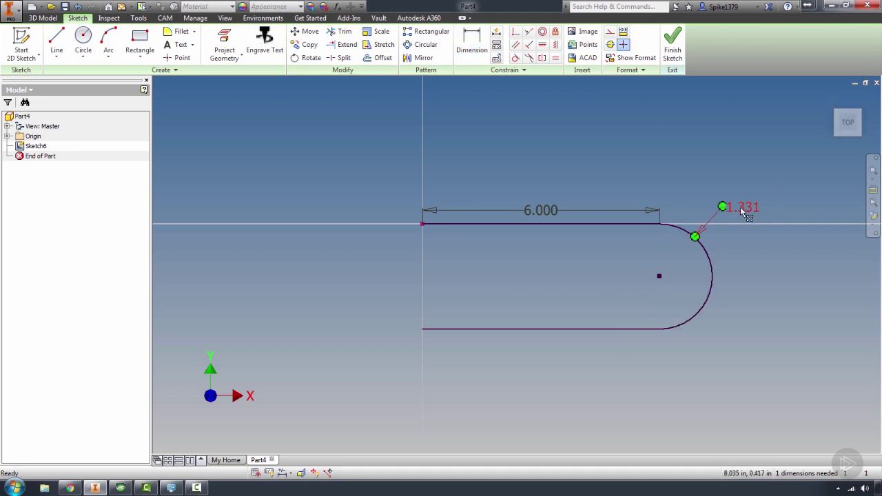
# Set the arc's radius dimension to 1.5 in.
pyautogui.doubleClick(746, 210)
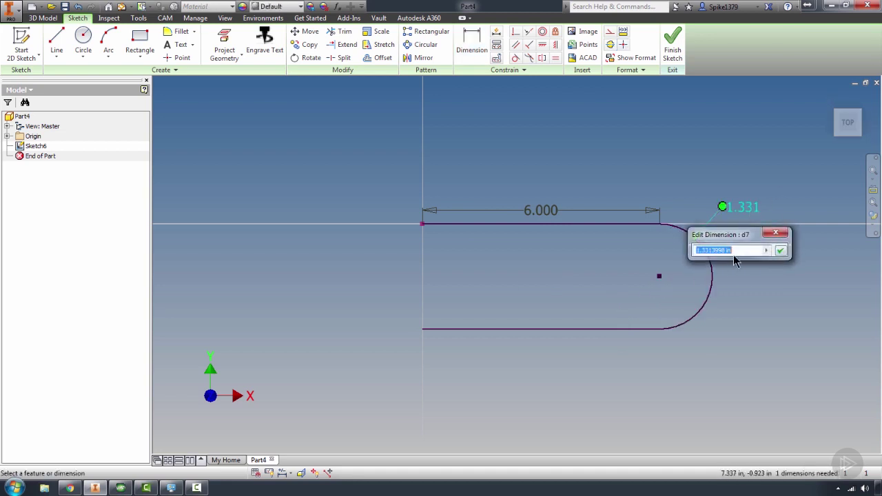
pyautogui.write('1.5')
pyautogui.press('Return')
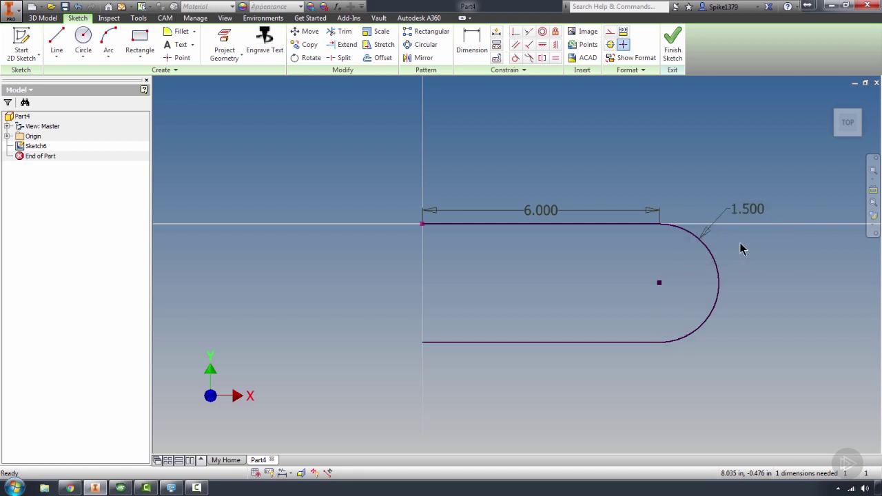
pyautogui.scroll(3, 754, 283)
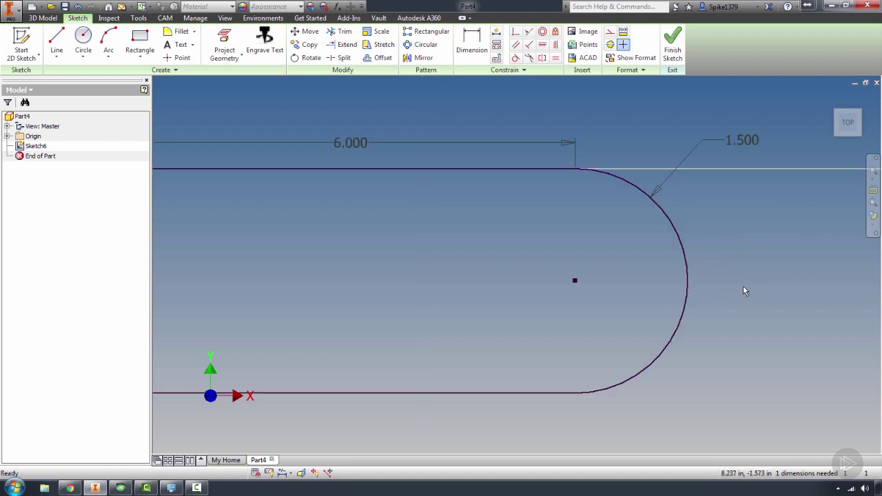
pyautogui.scroll(-1, 794, 336)
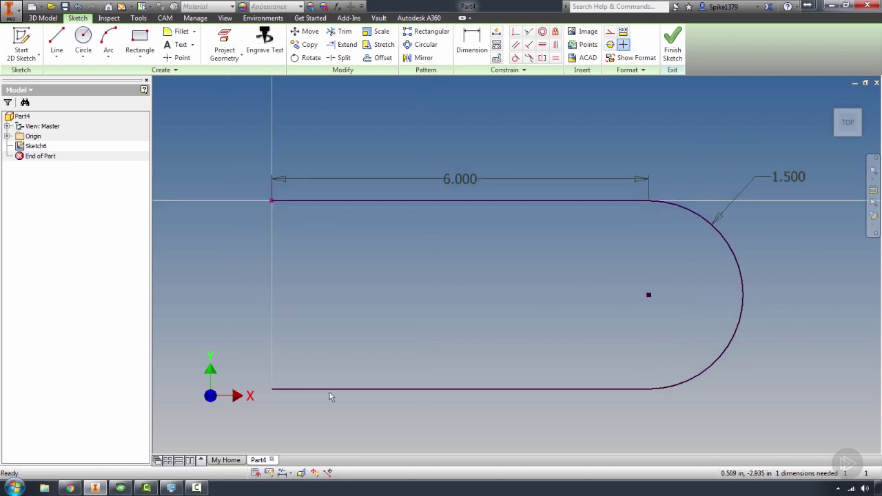
# Finish the sketch and display the CAM tools.
pyautogui.click(673, 47)
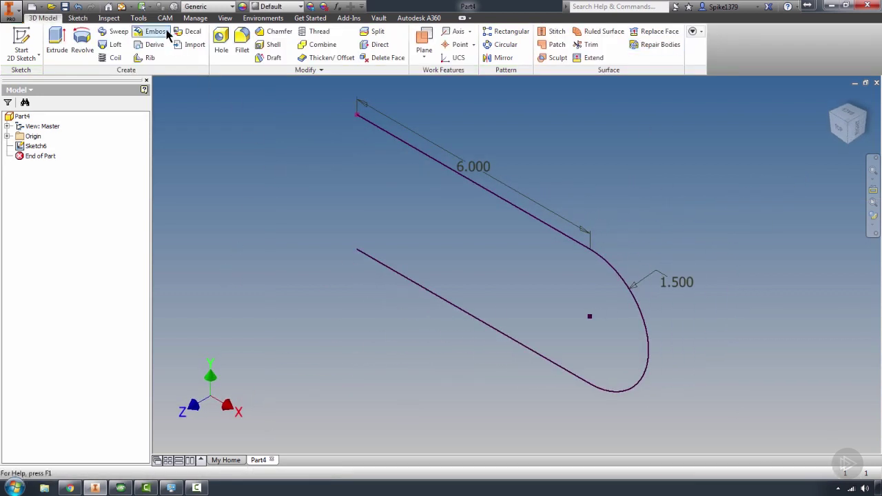
pyautogui.click(165, 18)
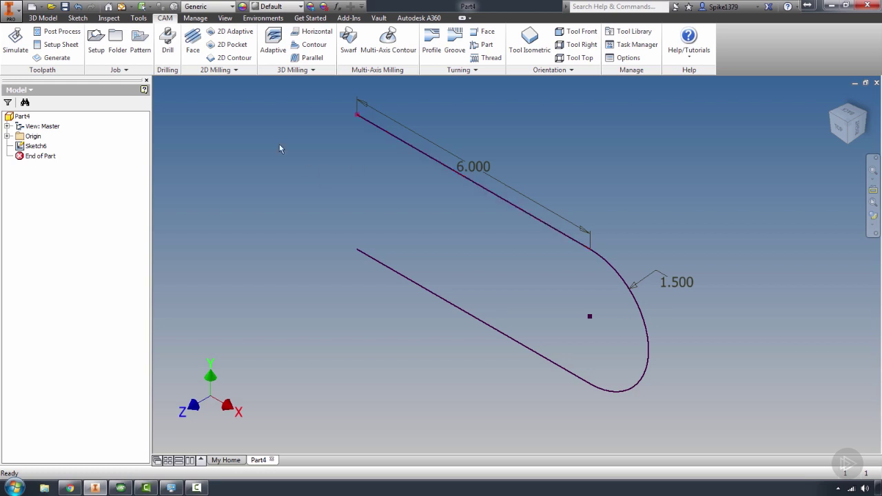
pyautogui.moveTo(604, 334)
pyautogui.keyDown('shift'); pyautogui.mouseDown(button='middle')
pyautogui.moveTo(691, 266)
pyautogui.moveTo(691, 274)
pyautogui.mouseUp(button='middle'); pyautogui.keyUp('shift')
pyautogui.scroll(-3, 605, 290)
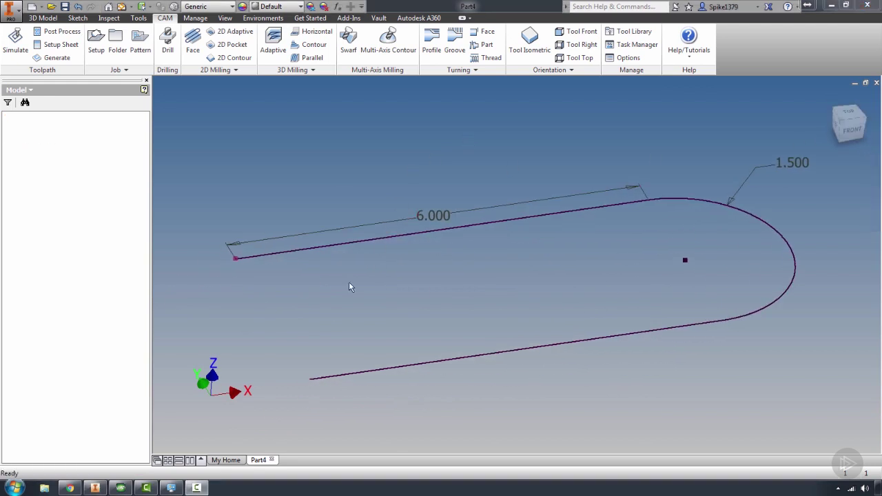
# Close the sketched part and make HSM Programming the active project.
pyautogui.click(272, 460)
pyautogui.click(406, 268)
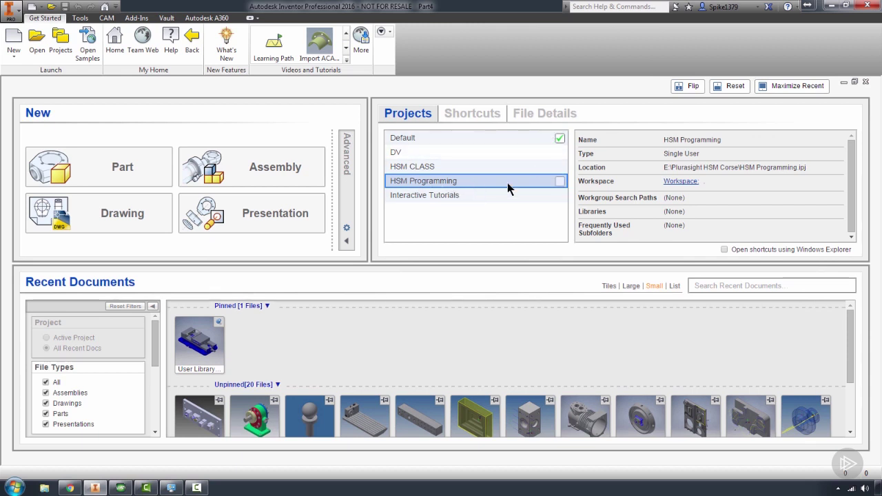
pyautogui.click(559, 182)
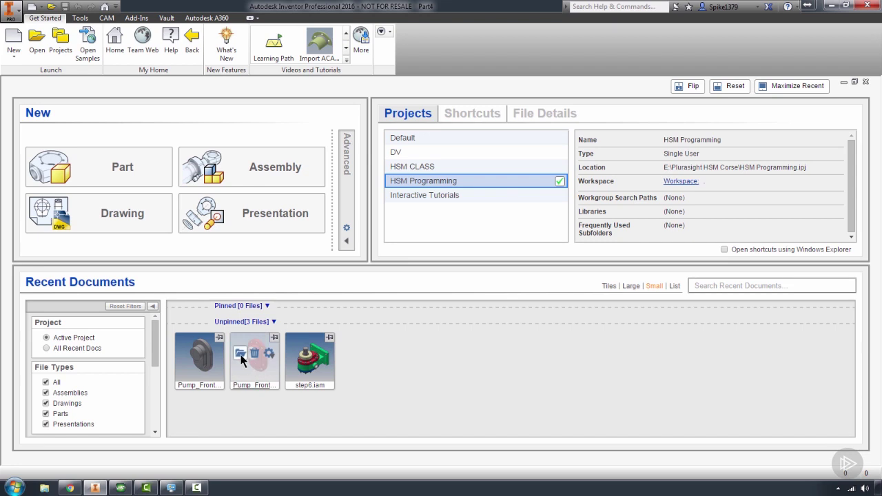
# Open the recent part Pump_Front_Cover.ipt.
pyautogui.click(241, 355)
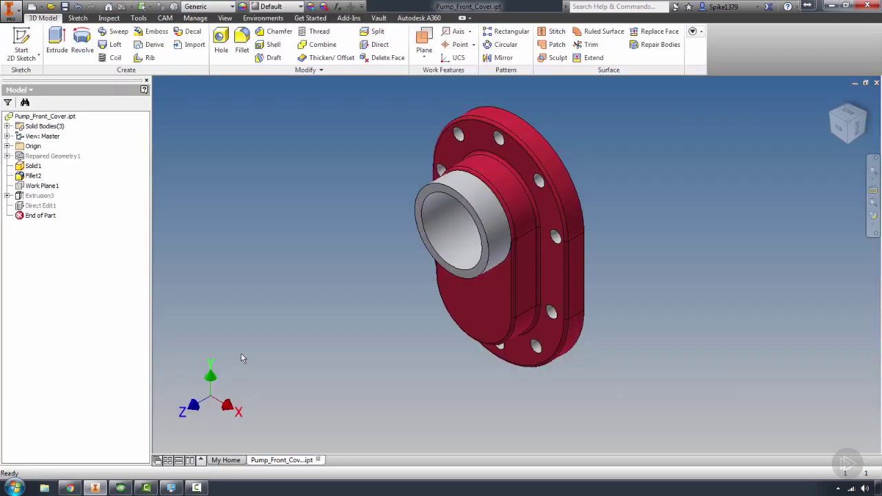
# Create a work plane midway between the top rim of the cylindrical boss and the underside of the flange.
pyautogui.moveTo(363, 249); pyautogui.dragTo(577, 253, button='middle')
pyautogui.scroll(3, 549, 188)
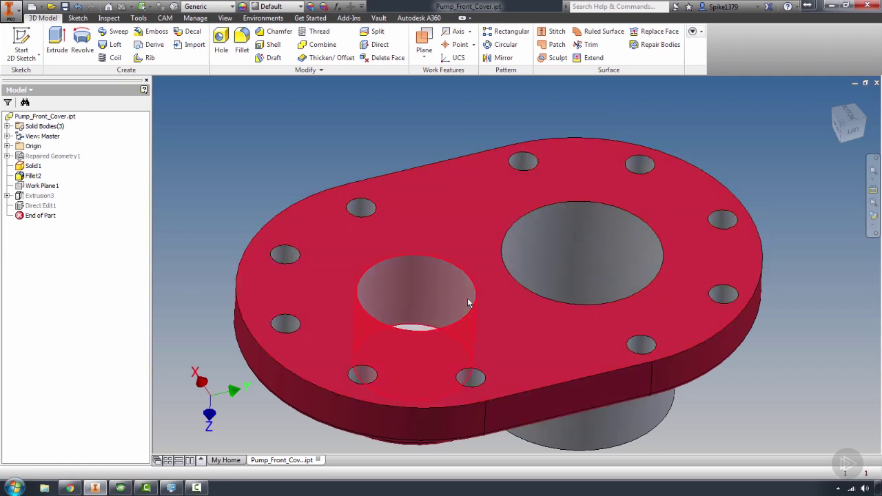
pyautogui.scroll(-2, 521, 299)
pyautogui.keyDown('shift'); pyautogui.moveTo(520, 294); pyautogui.dragTo(572, 310, button='middle'); pyautogui.keyUp('shift')
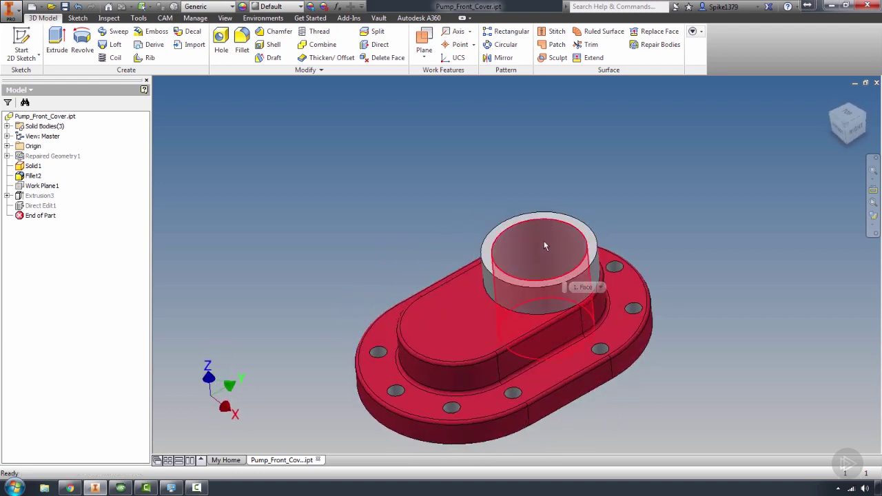
pyautogui.scroll(5, 543, 245)
pyautogui.scroll(-5, 541, 255)
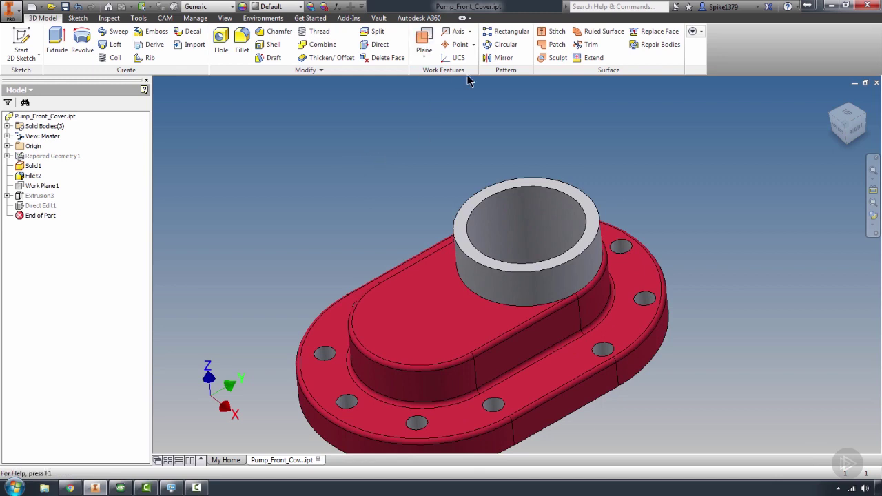
pyautogui.click(424, 43)
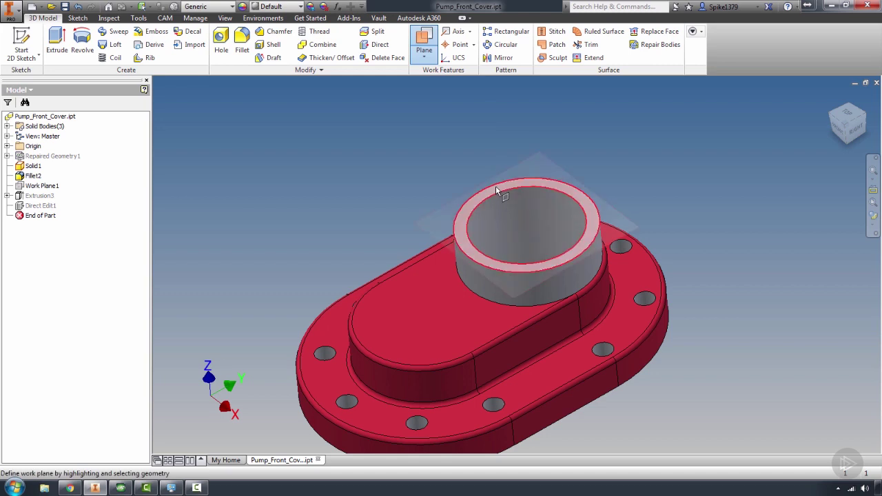
pyautogui.click(497, 188)
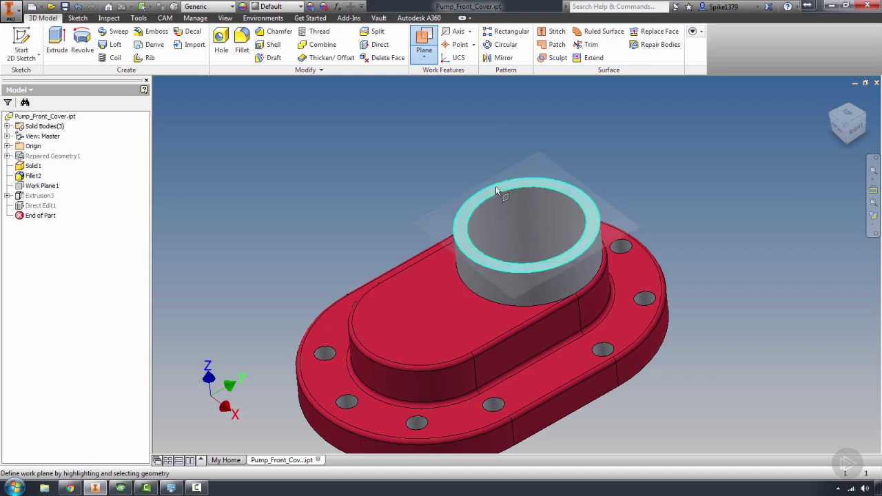
pyautogui.keyDown('shift'); pyautogui.moveTo(568, 258); pyautogui.dragTo(655, 290, button='middle'); pyautogui.keyUp('shift')
pyautogui.click(627, 335)
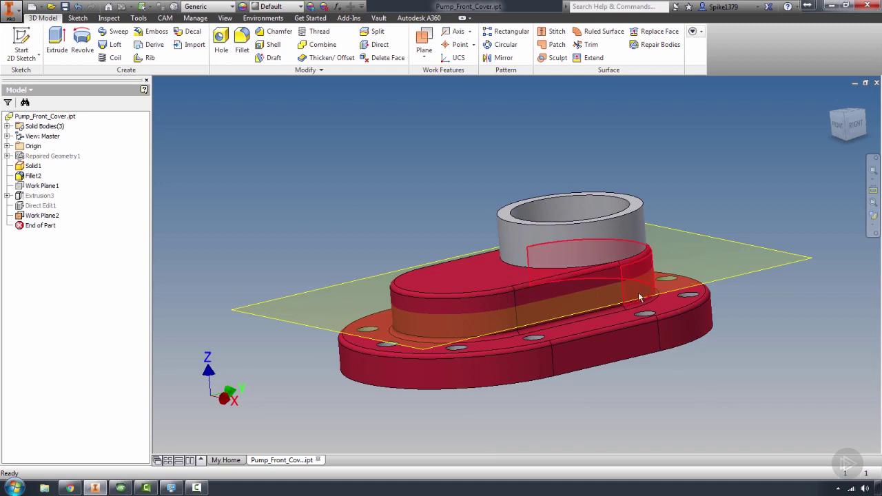
# Start a new 2D sketch on the new mid-height work plane.
pyautogui.scroll(3, 641, 296)
pyautogui.scroll(-3, 493, 227)
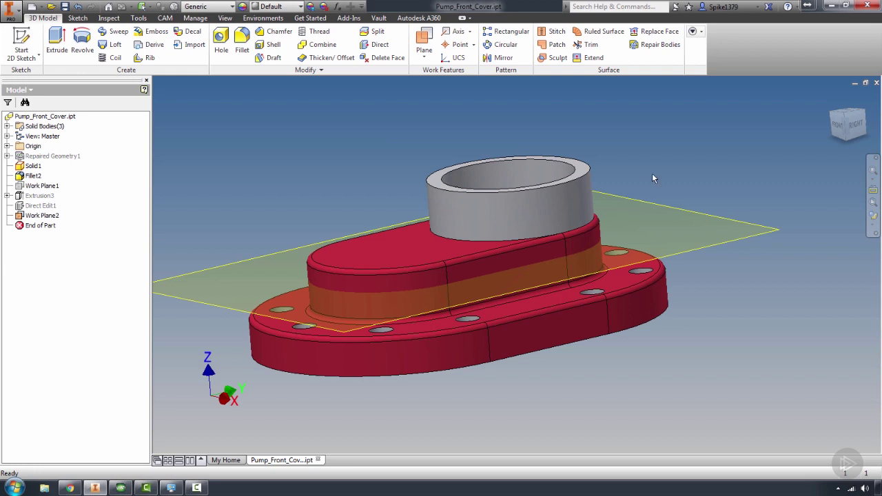
pyautogui.click(671, 208)
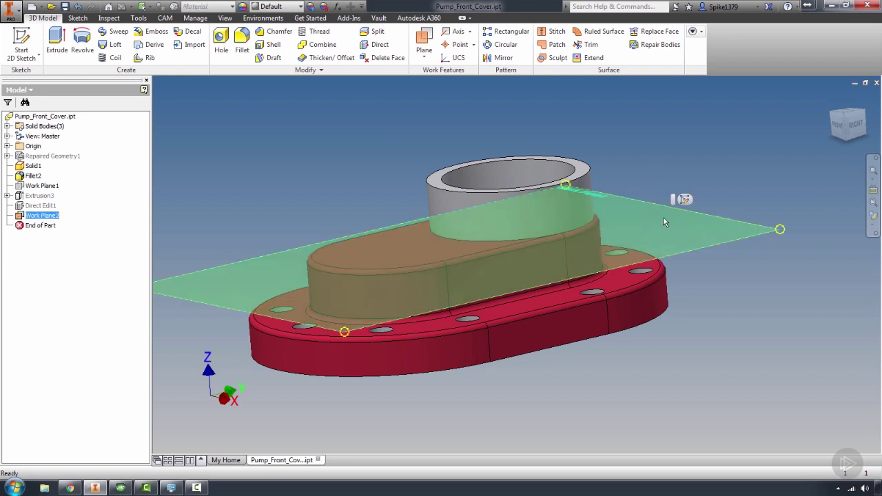
pyautogui.click(583, 168)
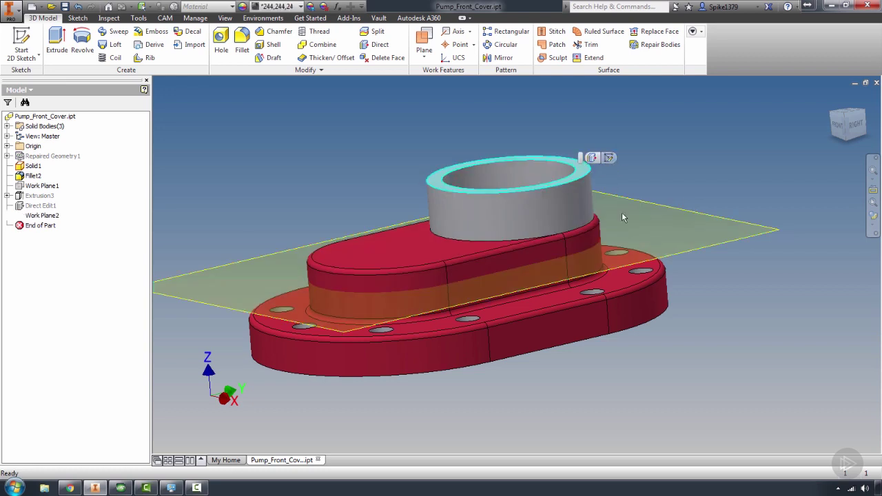
pyautogui.click(649, 202)
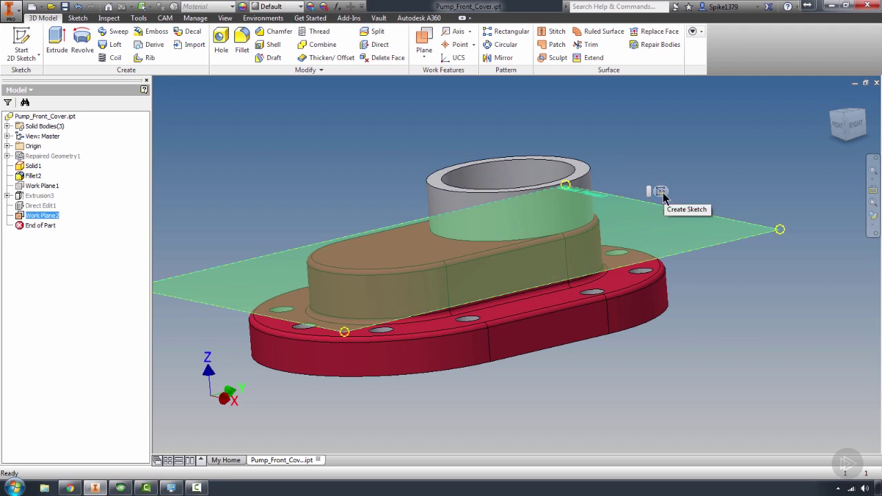
pyautogui.click(661, 193)
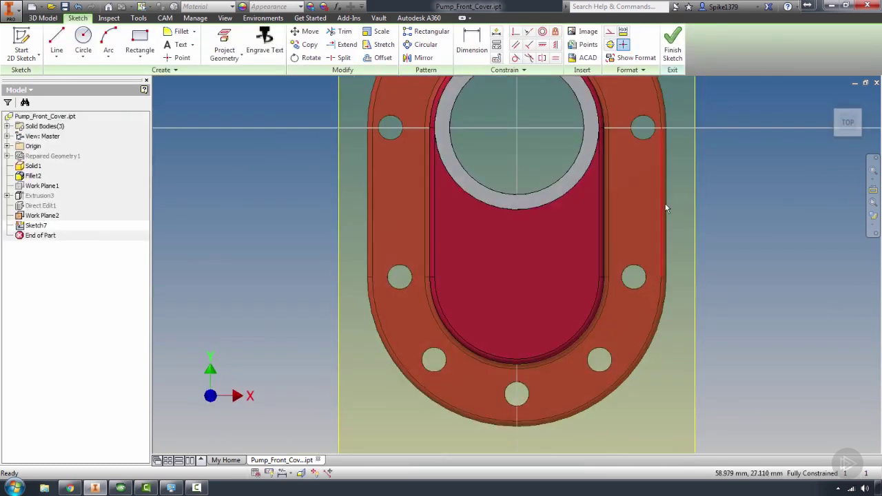
# Slice the part graphics at the sketch plane to expose the cross-section through the cover and its two bores.
pyautogui.scroll(3, 710, 155)
pyautogui.scroll(-3, 690, 166)
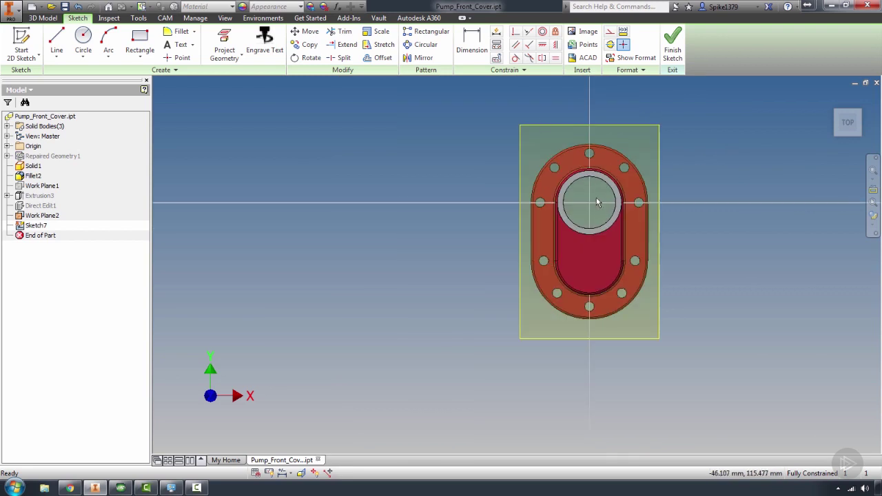
pyautogui.scroll(1, 745, 241)
pyautogui.scroll(1, 696, 221)
pyautogui.scroll(2, 650, 227)
pyautogui.scroll(-2, 650, 228)
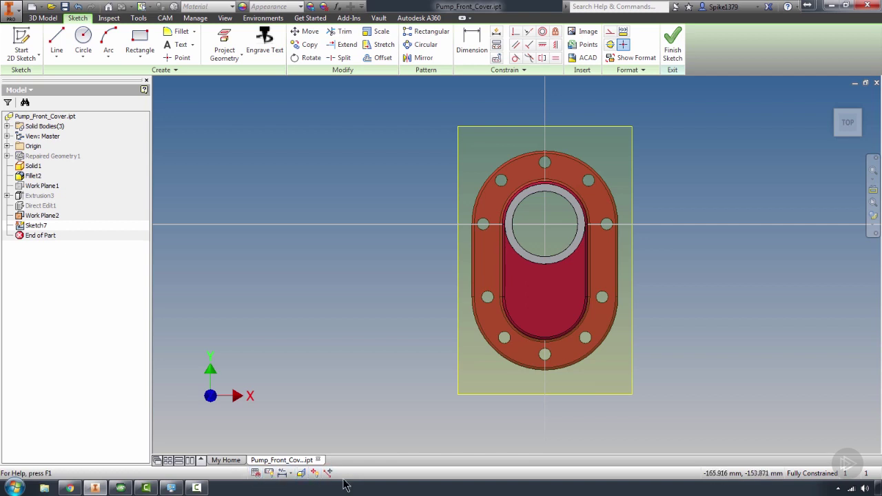
pyautogui.click(301, 473)
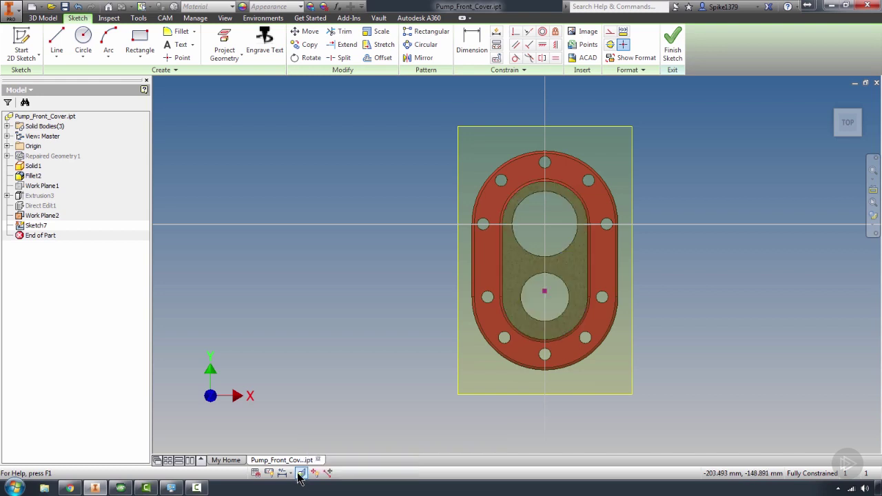
pyautogui.scroll(-3, 550, 227)
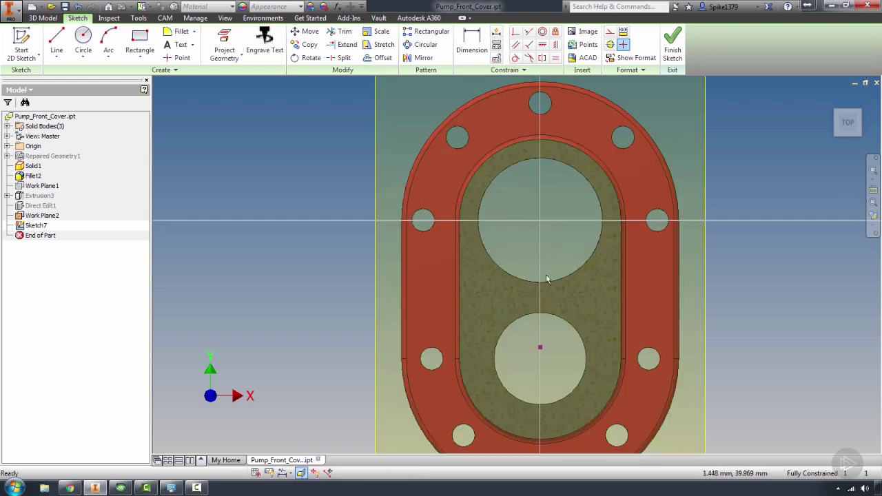
pyautogui.moveTo(550, 295)
pyautogui.mouseDown(button='middle')
pyautogui.moveTo(532, 305)
pyautogui.moveTo(528, 291)
pyautogui.moveTo(501, 303)
pyautogui.moveTo(517, 296)
pyautogui.moveTo(469, 268)
pyautogui.moveTo(435, 272)
pyautogui.moveTo(435, 283)
pyautogui.mouseUp(button='middle')
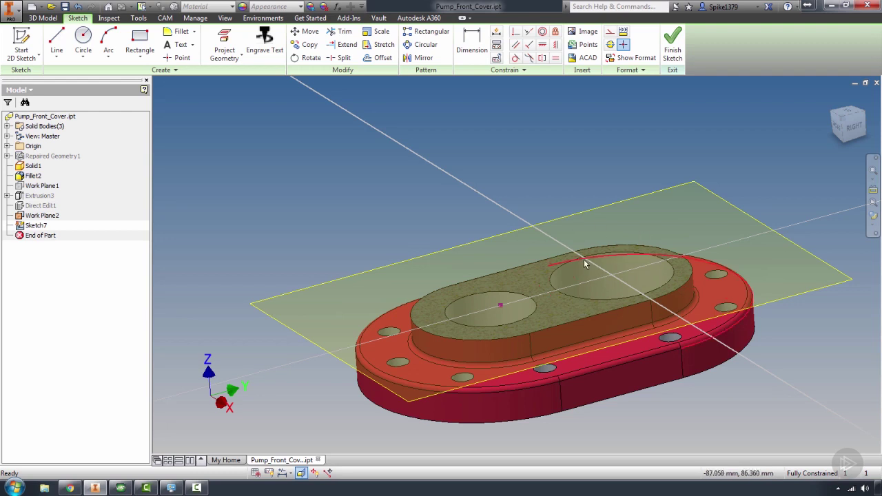
# Try projecting a straight outer edge of the sliced boss into the sketch with Project Geometry.
pyautogui.click(848, 117)
pyautogui.scroll(5, 499, 210)
pyautogui.moveTo(567, 307); pyautogui.dragTo(473, 220, button='middle')
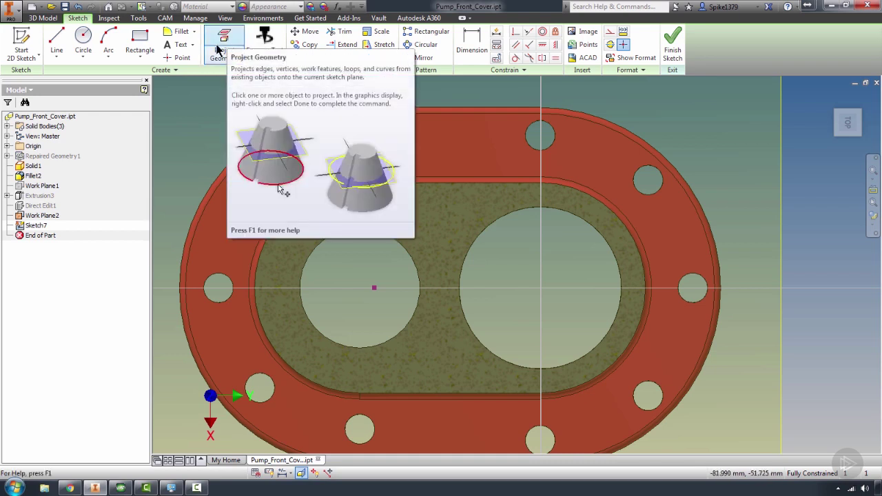
pyautogui.click(238, 57)
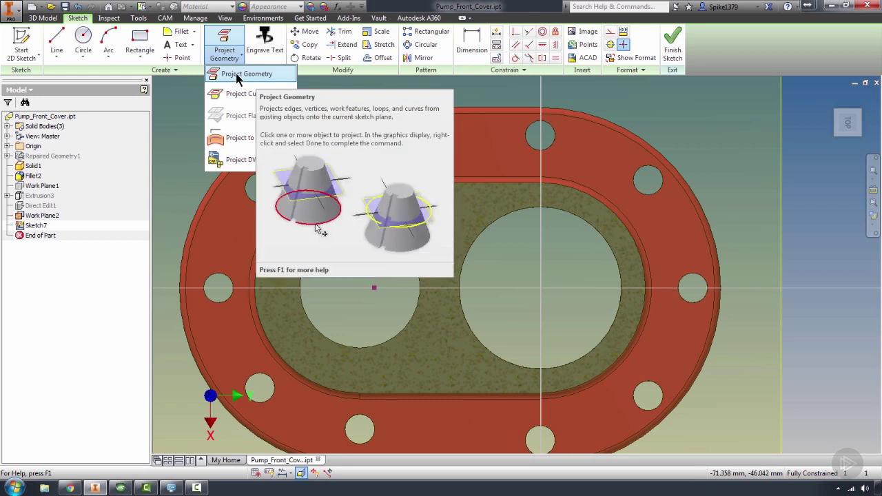
pyautogui.click(238, 74)
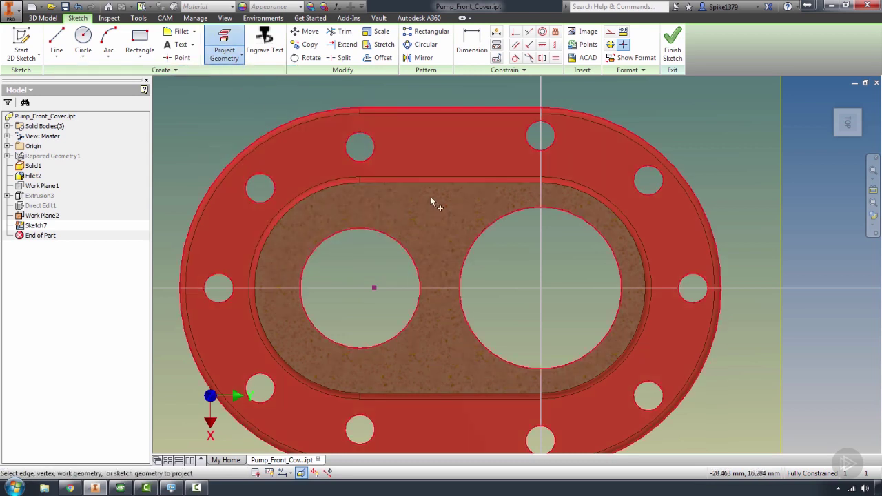
pyautogui.scroll(3, 495, 214)
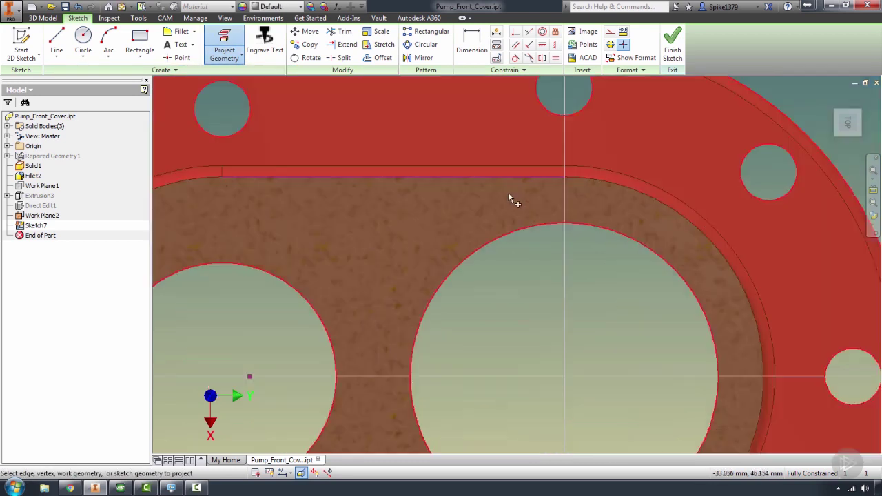
pyautogui.scroll(-3, 494, 214)
pyautogui.moveTo(473, 220); pyautogui.dragTo(527, 232, button='middle')
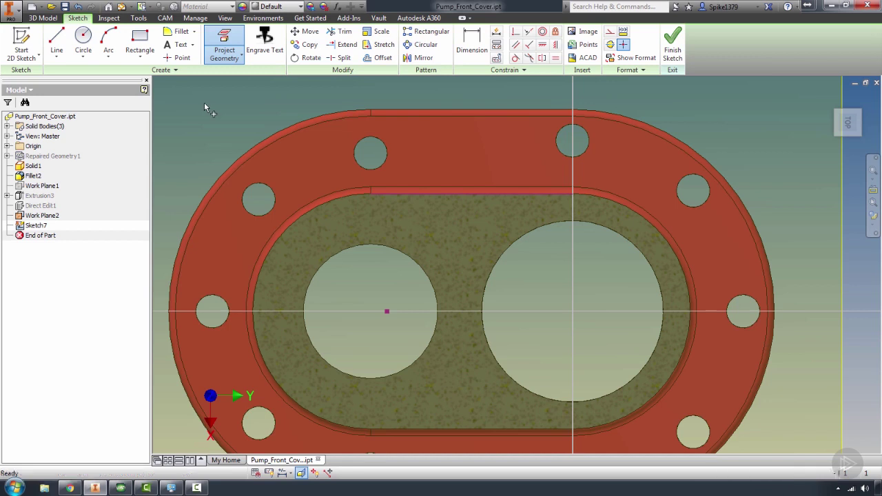
pyautogui.press('Escape')
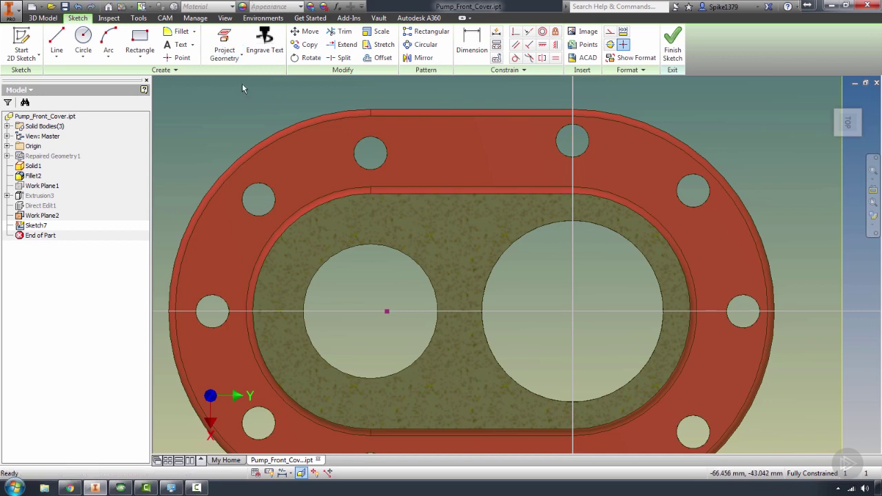
# Project the cut edges of the sliced section into the sketch, inspect them, and undo that projection.
pyautogui.click(238, 58)
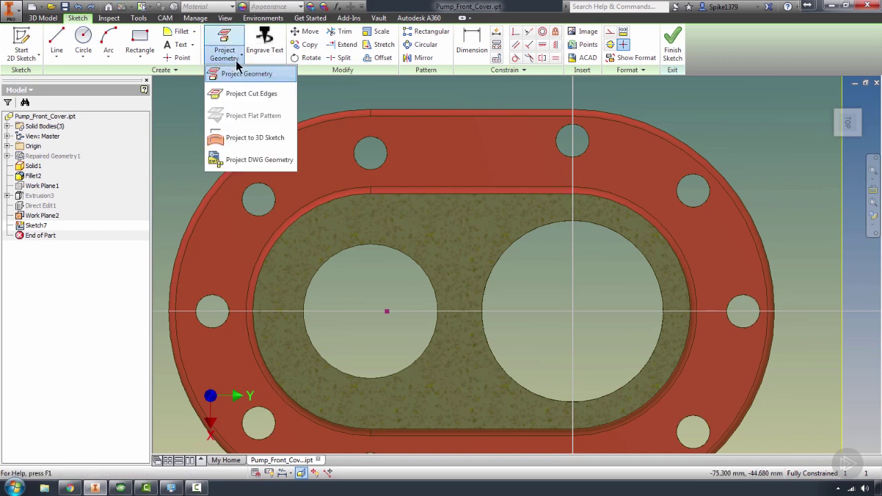
pyautogui.click(231, 93)
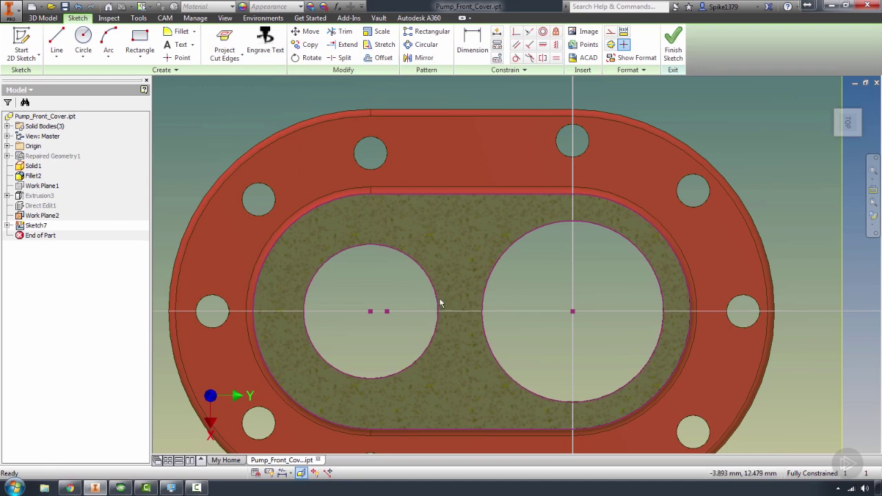
pyautogui.keyDown('shift'); pyautogui.moveTo(441, 301); pyautogui.dragTo(627, 269, button='middle'); pyautogui.keyUp('shift')
pyautogui.press('F6')
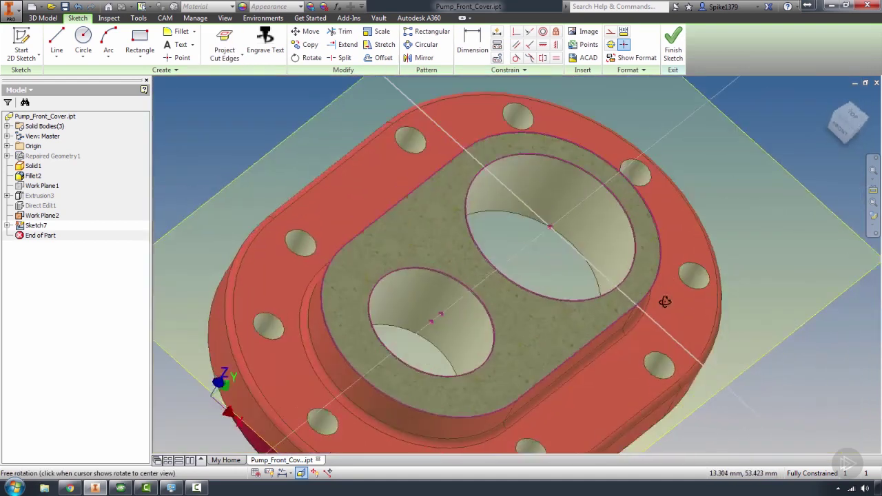
pyautogui.scroll(3, 507, 290)
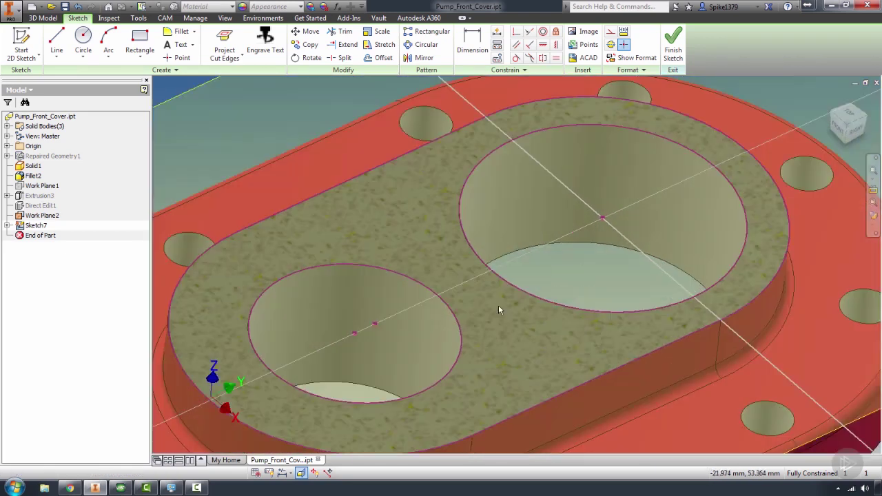
pyautogui.moveTo(497, 310); pyautogui.dragTo(512, 284, button='middle')
pyautogui.scroll(-3, 512, 284)
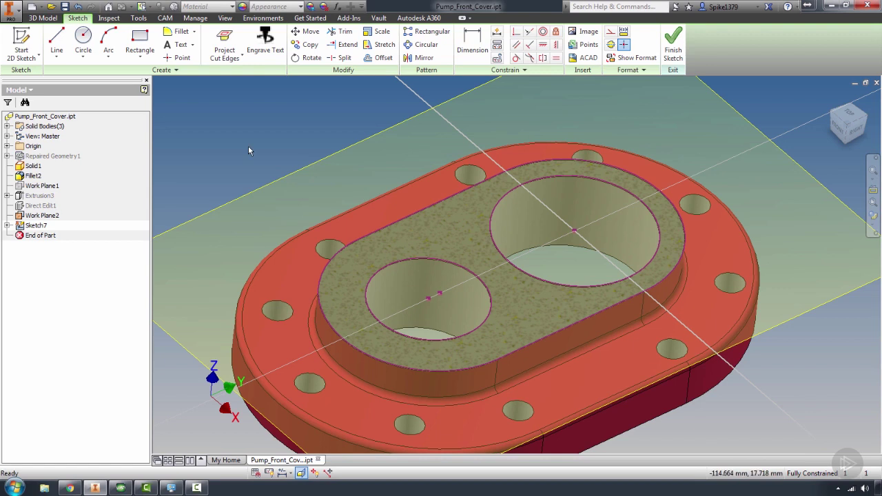
pyautogui.hotkey('ctrl', 'z')
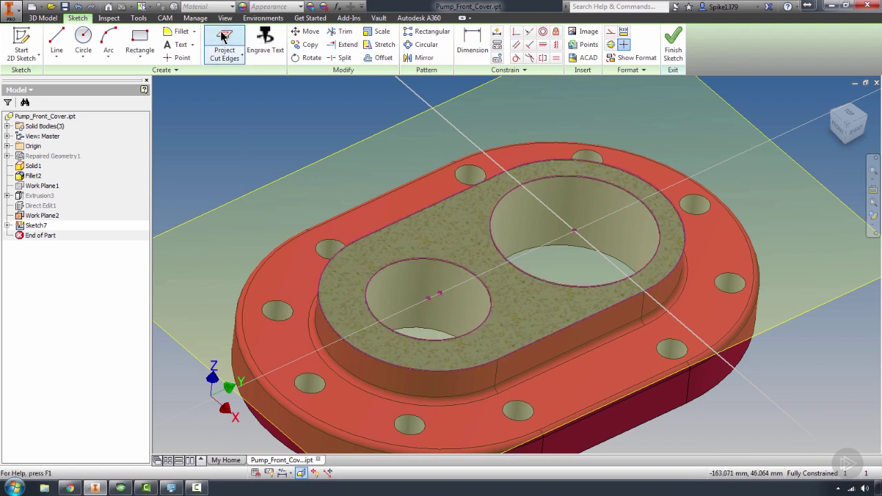
# Project only the cylindrical face of the larger bore into the sketch with Project Geometry.
pyautogui.click(224, 38)
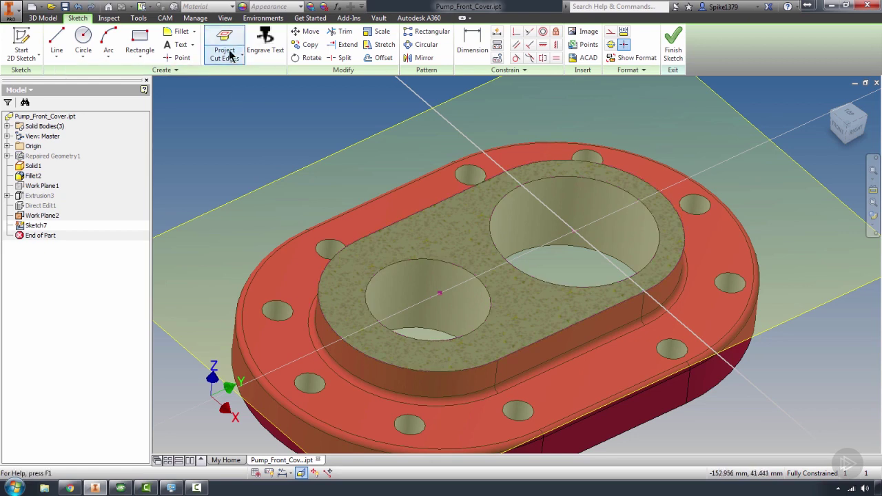
pyautogui.click(234, 59)
pyautogui.click(240, 73)
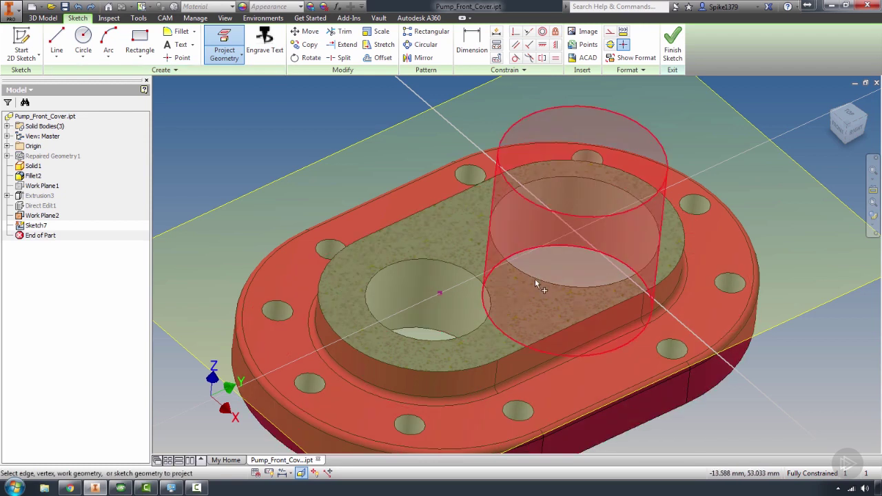
pyautogui.click(553, 356)
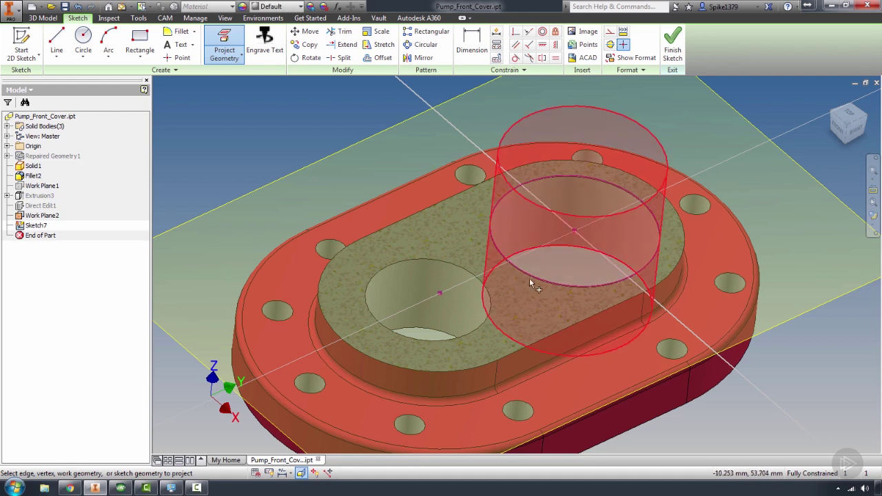
# Offset the projected circle of the larger bore outward by about 2.9 mm.
pyautogui.click(846, 119)
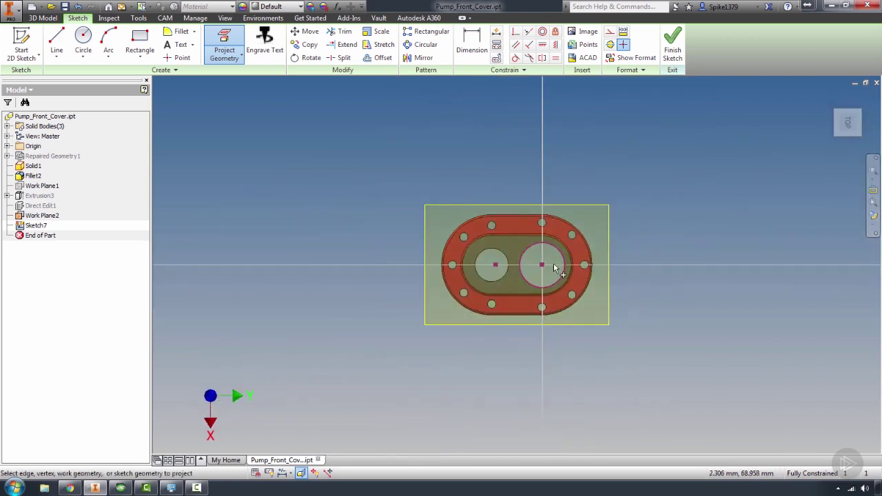
pyautogui.scroll(5, 551, 258)
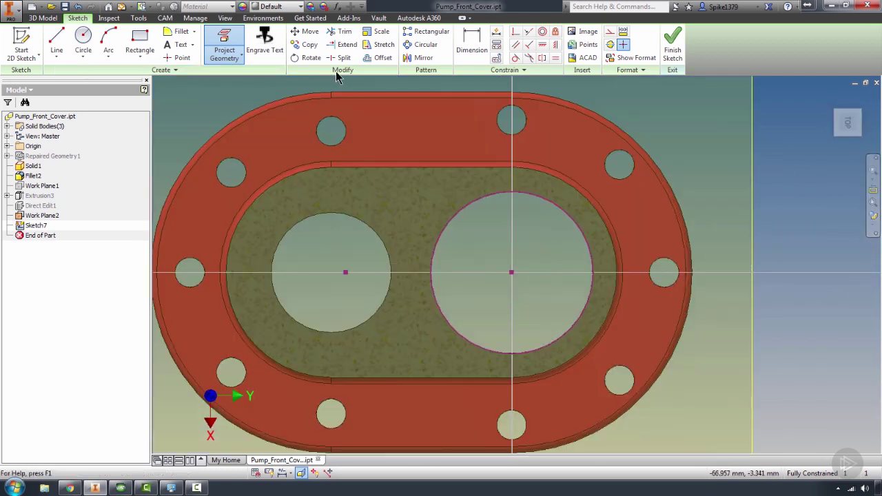
pyautogui.click(384, 58)
pyautogui.scroll(2, 483, 255)
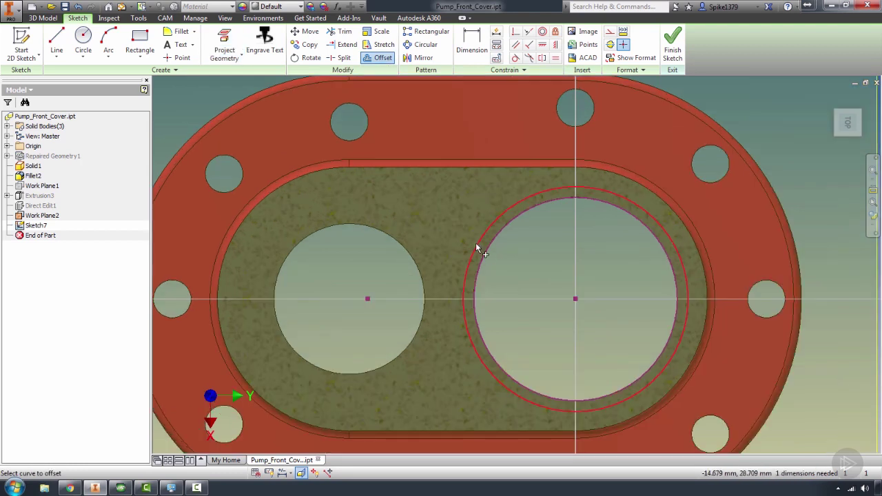
pyautogui.click(476, 249)
pyautogui.rightClick(497, 266)
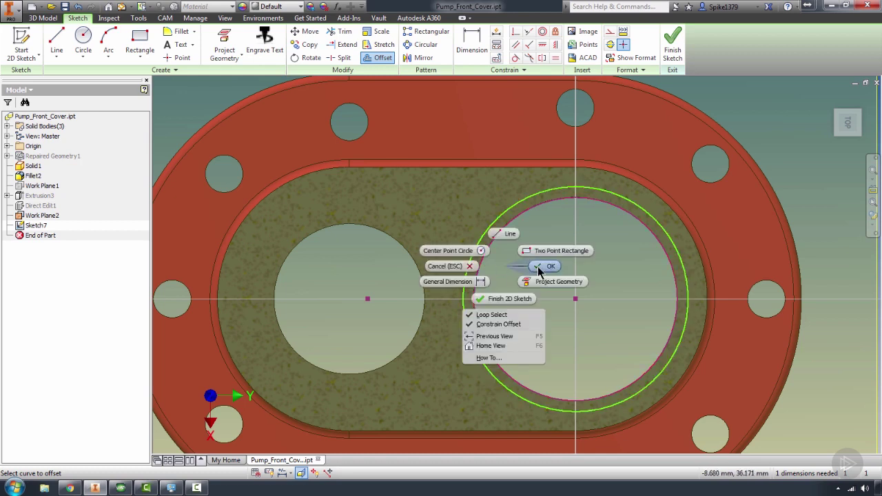
# Dimension the gap between the larger bore's projected circle and its offset circle at 3 mm, and finish the sketch.
pyautogui.click(484, 282)
pyautogui.click(476, 273)
pyautogui.click(464, 289)
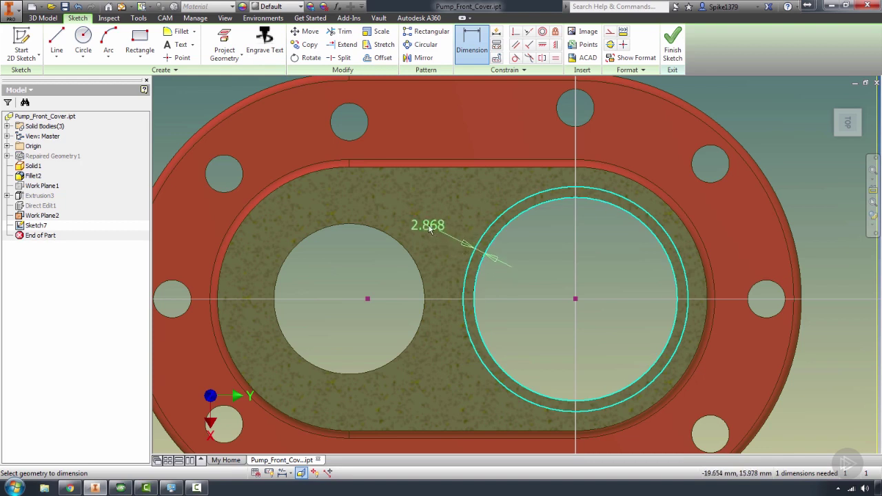
pyautogui.click(428, 226)
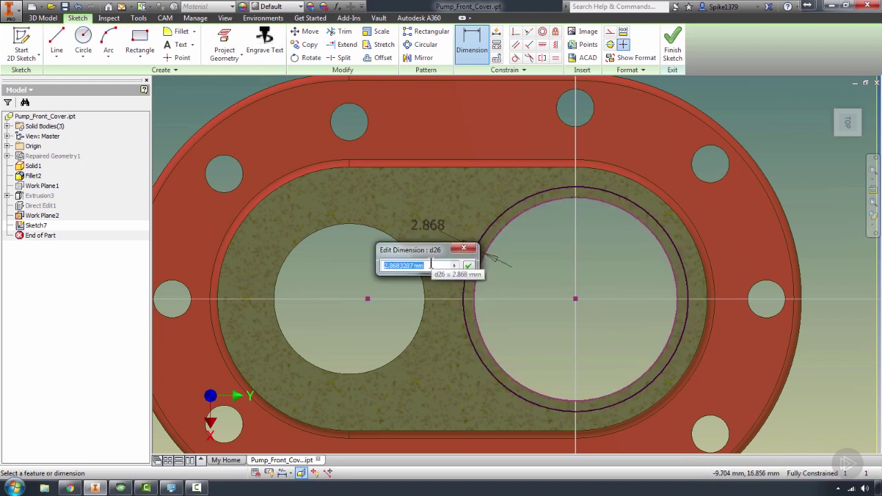
pyautogui.write('3')
pyautogui.press('Return')
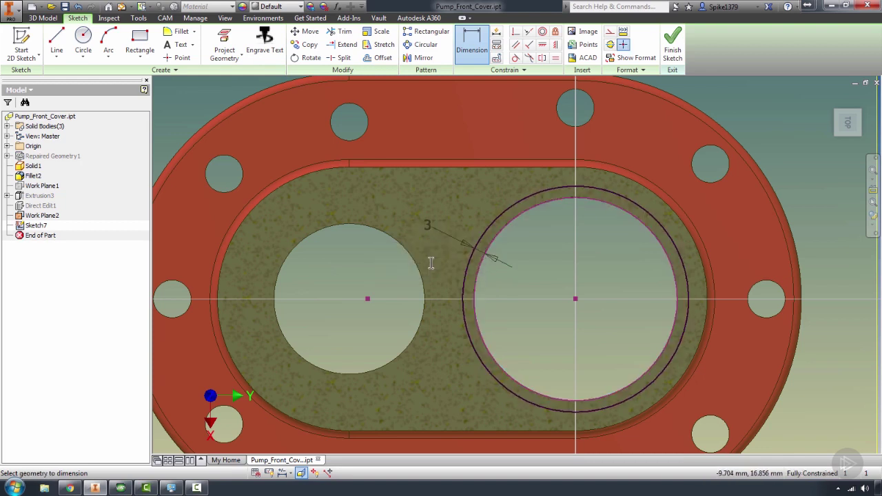
pyautogui.scroll(3, 503, 267)
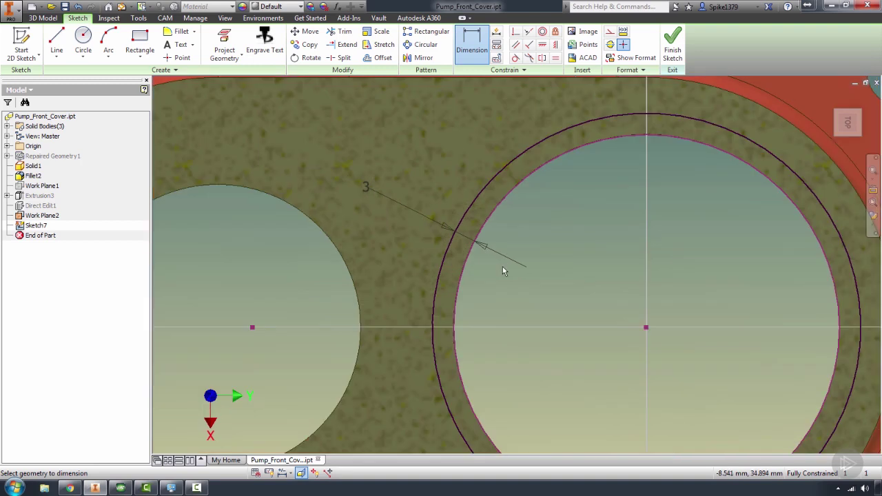
pyautogui.scroll(-2, 503, 267)
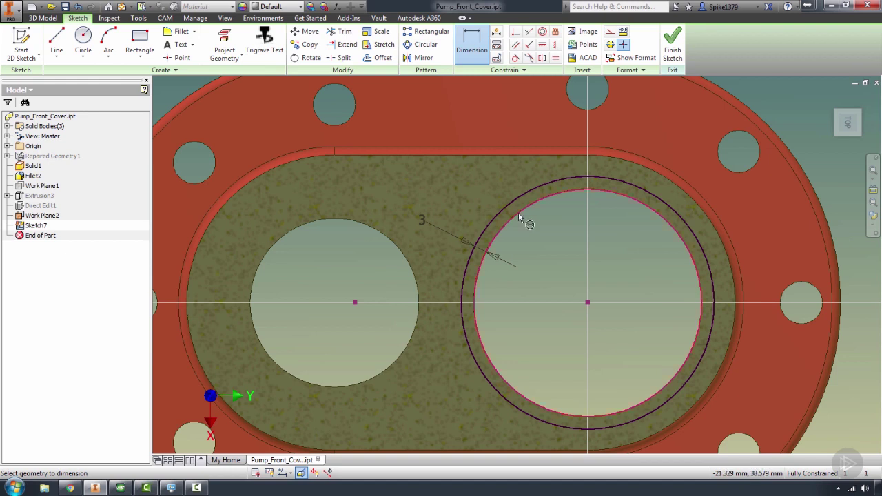
pyautogui.click(673, 42)
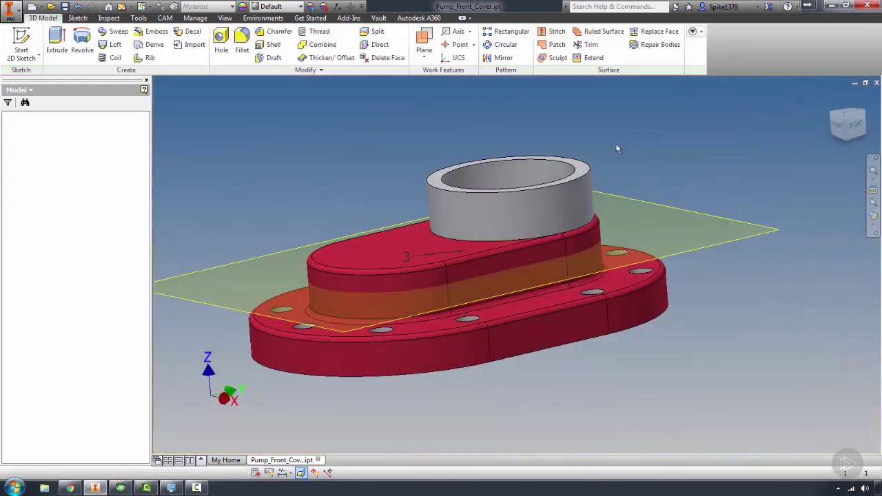
# Extrude the ring profile around the larger bore as a cut, 10 mm symmetric about the sketch plane, to form an internal groove.
pyautogui.click(57, 41)
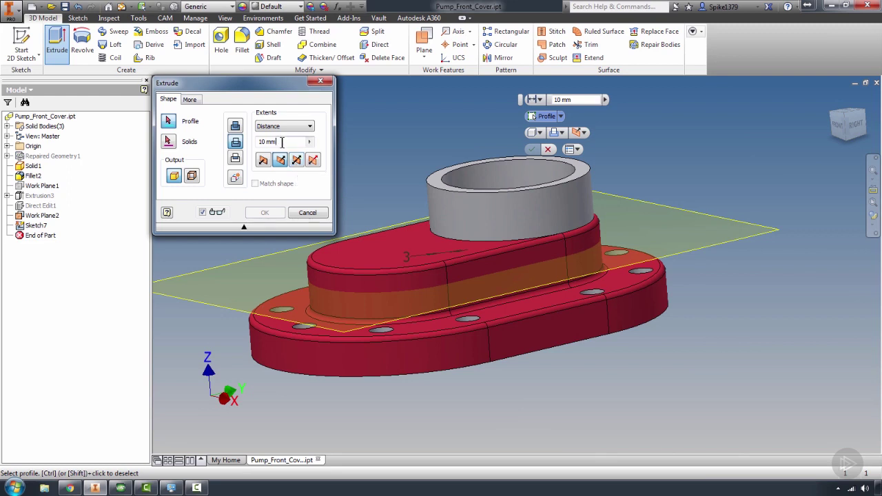
pyautogui.click(297, 160)
pyautogui.keyDown('shift'); pyautogui.moveTo(475, 262); pyautogui.dragTo(512, 255, button='middle'); pyautogui.keyUp('shift')
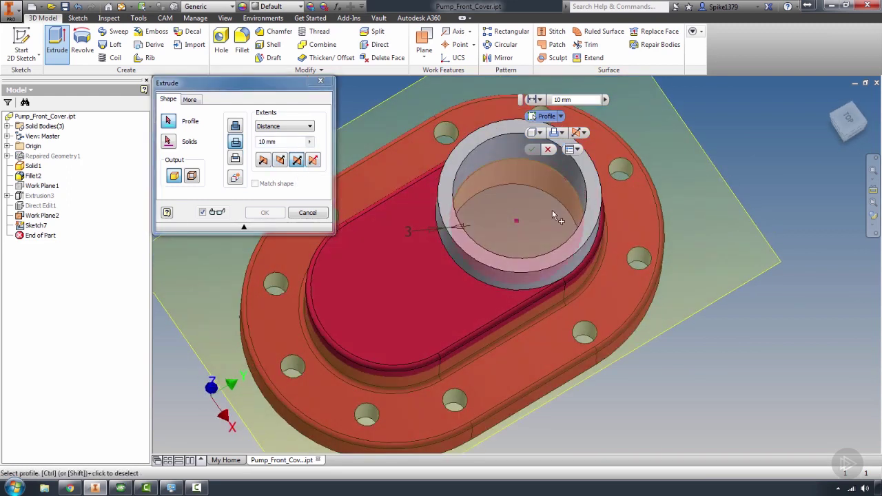
pyautogui.click(577, 189)
pyautogui.scroll(5, 521, 166)
pyautogui.keyDown('shift'); pyautogui.moveTo(520, 163); pyautogui.dragTo(508, 197, button='middle'); pyautogui.keyUp('shift')
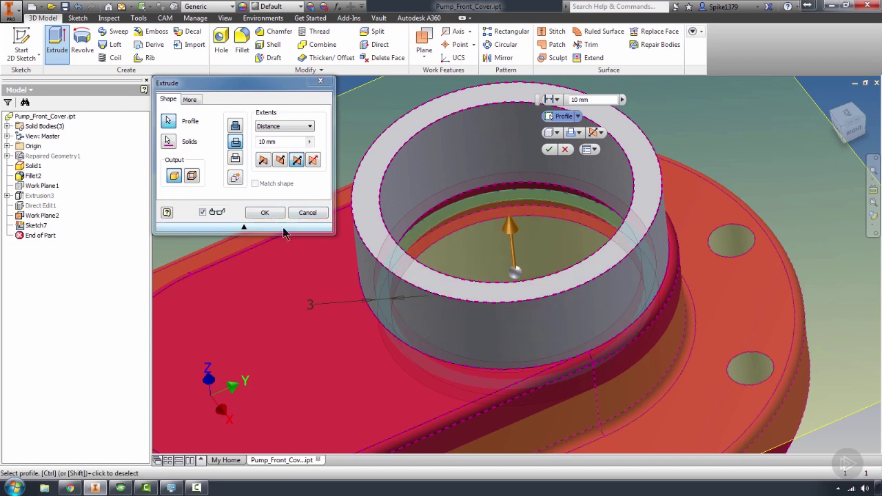
pyautogui.click(265, 213)
pyautogui.scroll(2, 483, 228)
pyautogui.scroll(-5, 359, 186)
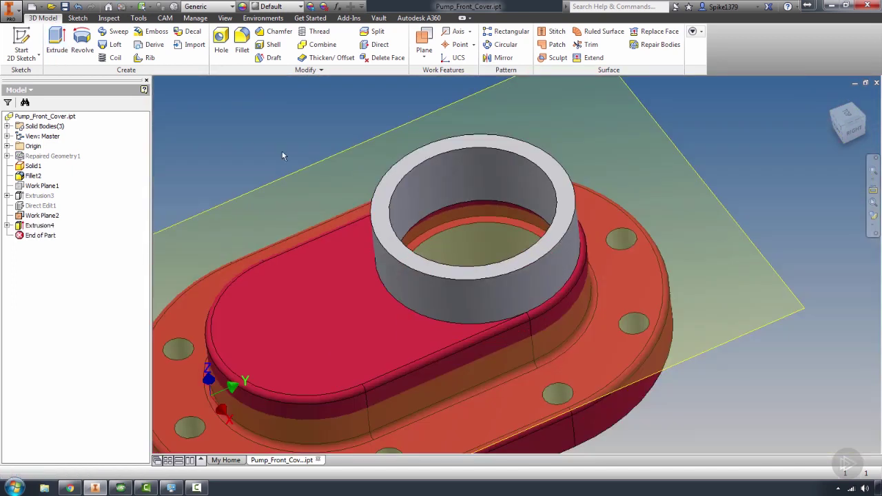
pyautogui.moveTo(449, 250)
pyautogui.keyDown('shift'); pyautogui.mouseDown(button='middle')
pyautogui.moveTo(475, 271)
pyautogui.moveTo(517, 278)
pyautogui.moveTo(457, 246)
pyautogui.mouseUp(button='middle'); pyautogui.keyUp('shift')
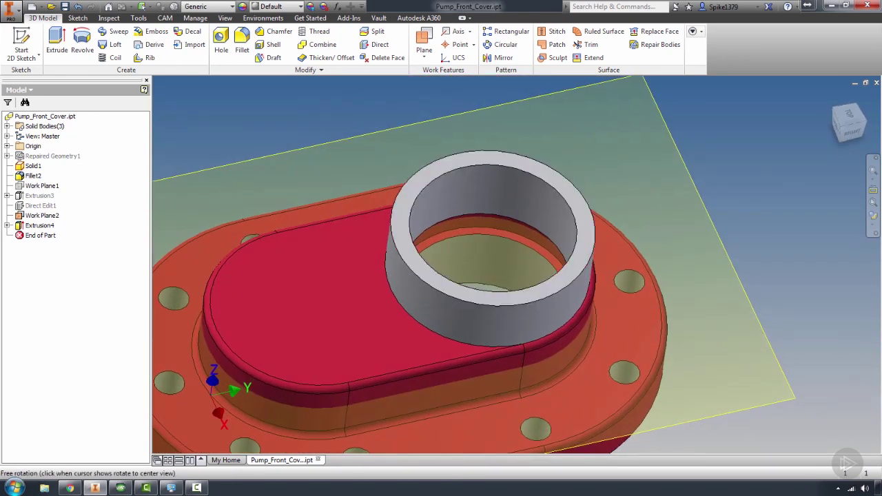